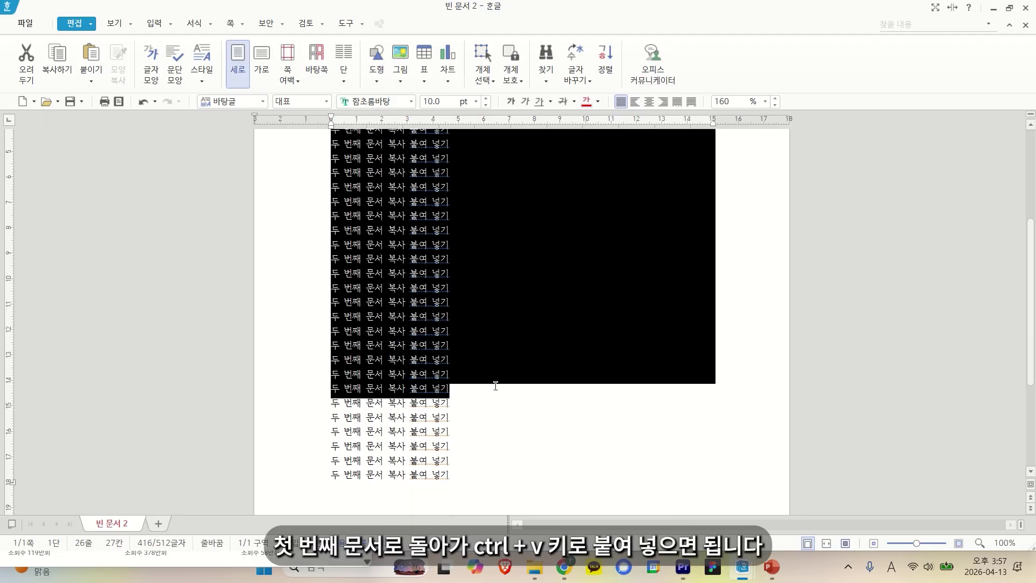
Copy all the text of 빈 문서 2 and paste it into 빈 문서 1, two lines below "첫 번째 문서"
{"action": "scroll", "coordinate": [529, 364], "scroll_direction": "down", "scroll_amount": 1}
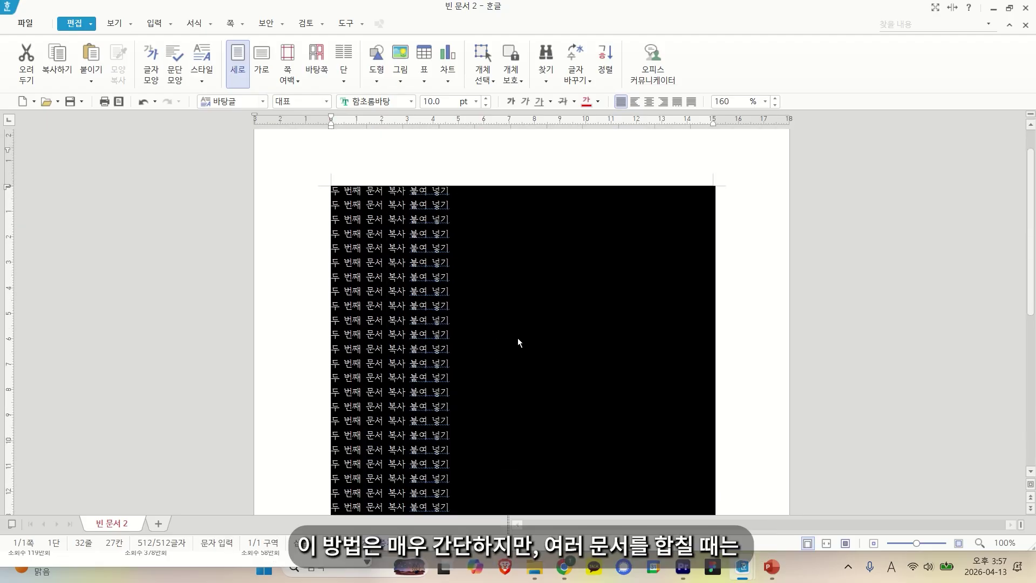
{"action": "key", "text": "alt+Tab"}
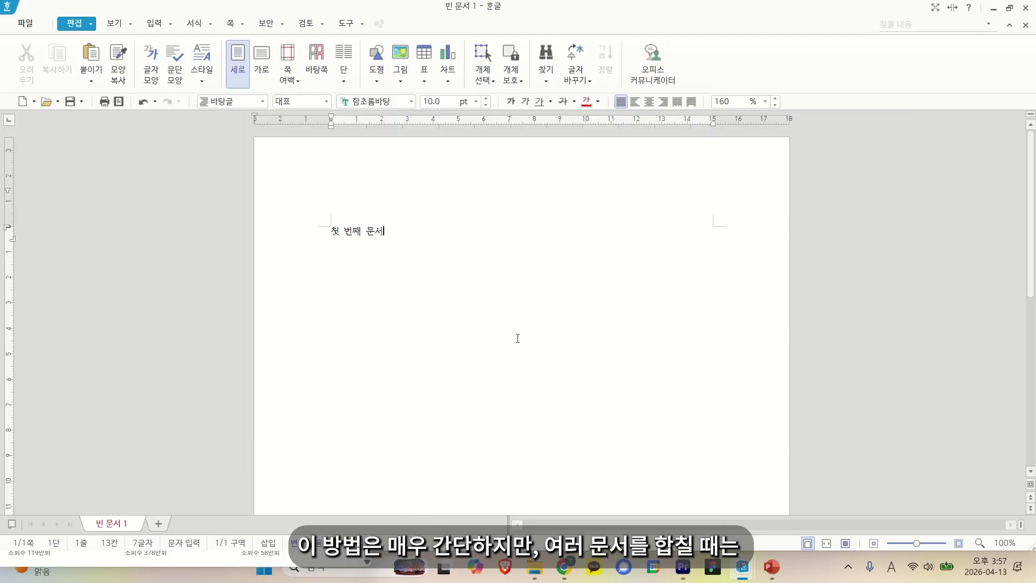
{"action": "key", "text": "Return"}
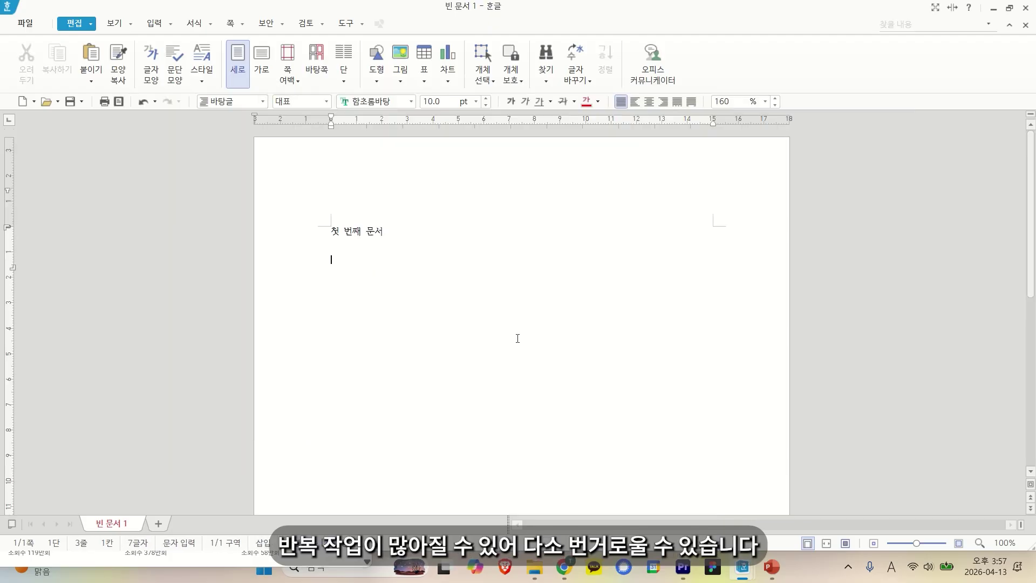
{"action": "type", "text": "두 번째 문서 복사 붙여 넣기 두 번째 문서 복사 붙여 넣기 두 번째 문서 복사 붙여 넣기 두 번째 문서 복사 붙여 넣기 두 번째 문서 복사 붙여 넣기 두 번째 문서 복사 붙여 넣기 두 번째 문서 복사 붙여 넣기 두 번째 문서 복사 붙여 넣기 두 번째 문서 복사 붙여 넣기 두 번째 문서 복사 붙여 넣기 두 번째 문서 복사 붙여 넣기 두 번째 문서 복사 붙여 넣기 두 번째 문서 복사 붙여 넣기 두 번째 문서 복사 붙여 넣기 두 번째 문서 복사 붙여 넣기 두 번째 문서 복사 붙여 넣기 두 번째 문서 복사 붙여 넣기 두 번째 문서 복사 붙여 넣기 두 번째 문서 복사 붙여 넣기 두 번째 문서 복사 붙여 넣기 두 번째 문서 복사 붙여 넣기 두 번째 문서 복사 붙여 넣기 두 번째 문서 복사 붙여 넣기 두 번째 문서 복사 붙여 넣기 두 번째 문서 복사 붙여 넣기 두 번째 문서 복사 붙여 넣기 두 번째 문서 복사 붙여 넣기 두 번째 문서 복사 붙여 넣기 두 번째 문서 복사 붙여 넣기 두 번째 문서 복사 붙여 넣기 두 번째 문서 복사 붙여 넣기 두 번째 문서 복사 붙여 넣기"}
{"action": "scroll", "coordinate": [512, 355], "scroll_direction": "up", "scroll_amount": 5}
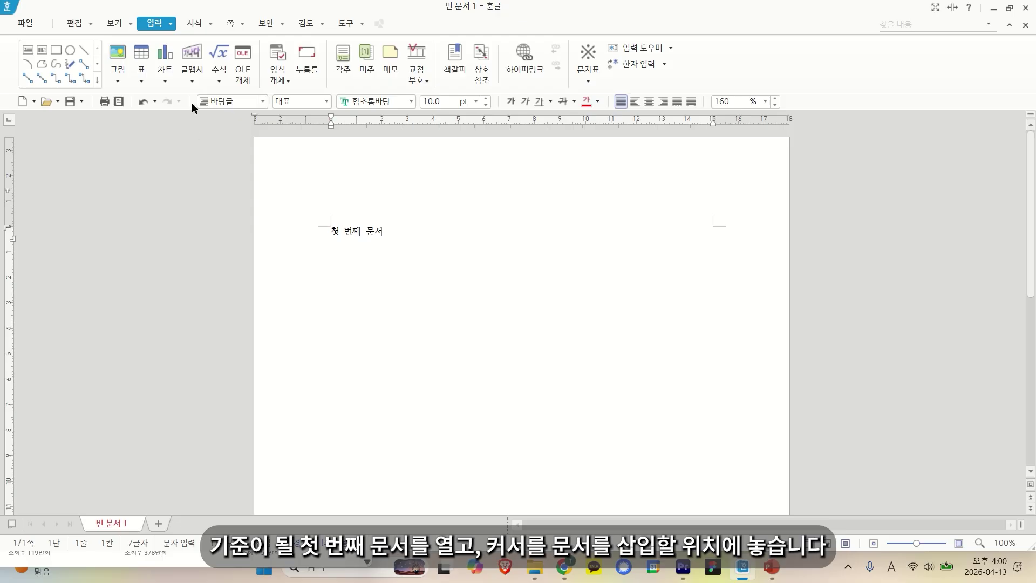
Insert the desktop file "두 번째 문서 복사 붙여 넣기.hwp" into 빈 문서 1 as a merged document
{"action": "left_click", "coordinate": [171, 24]}
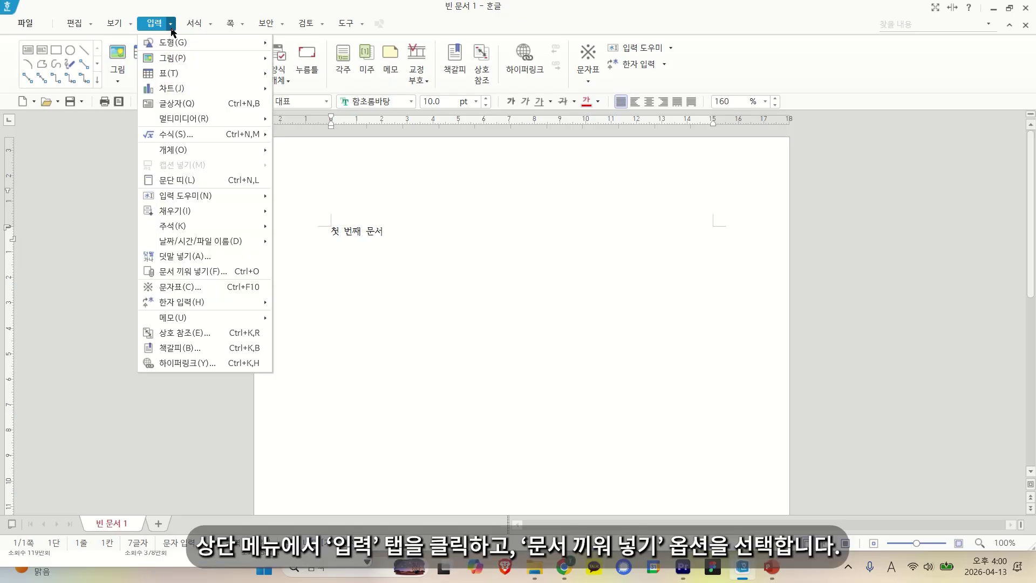
{"action": "left_click", "coordinate": [199, 276]}
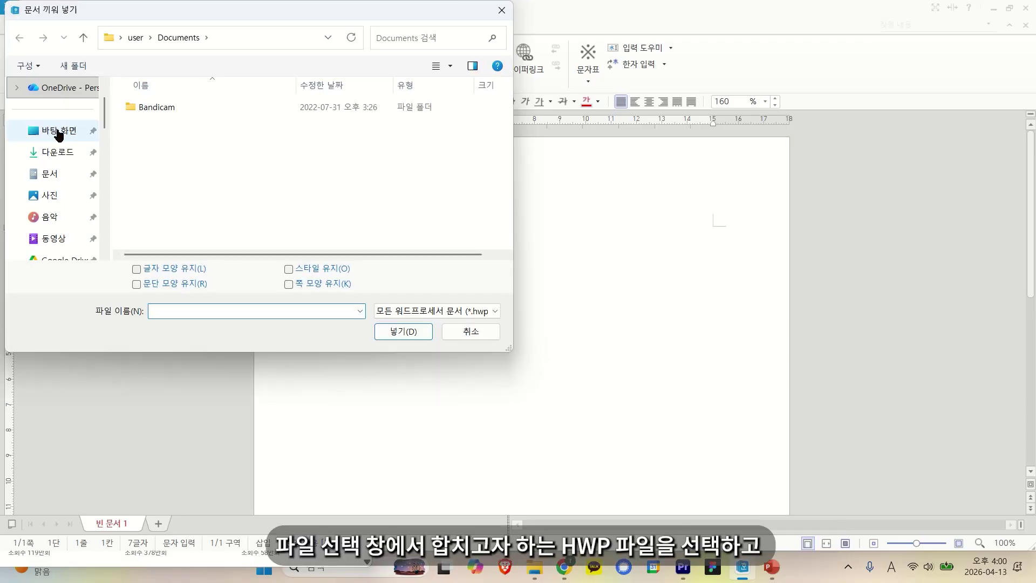
{"action": "left_click", "coordinate": [59, 129]}
{"action": "left_click", "coordinate": [372, 216]}
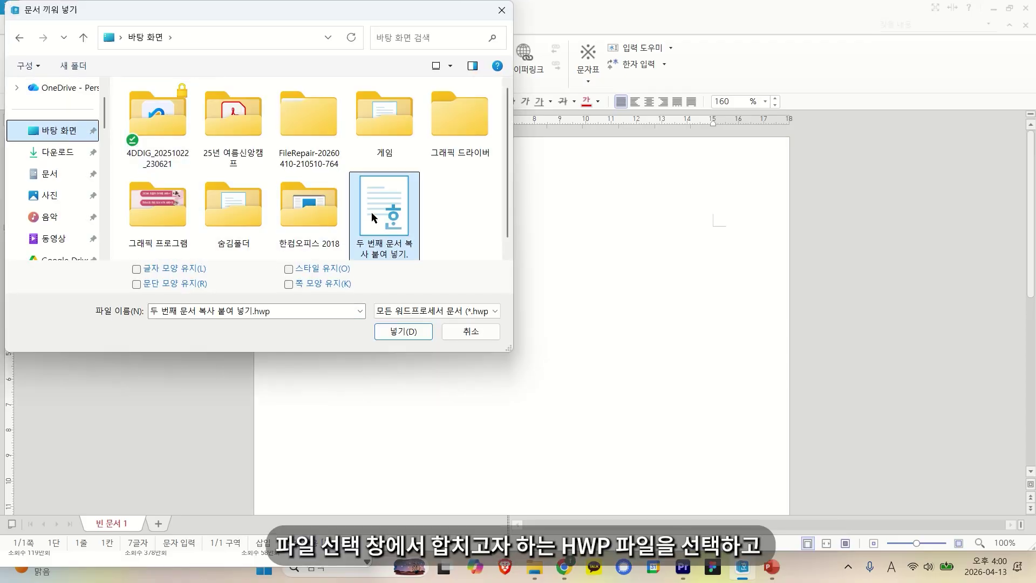
{"action": "left_click", "coordinate": [403, 331]}
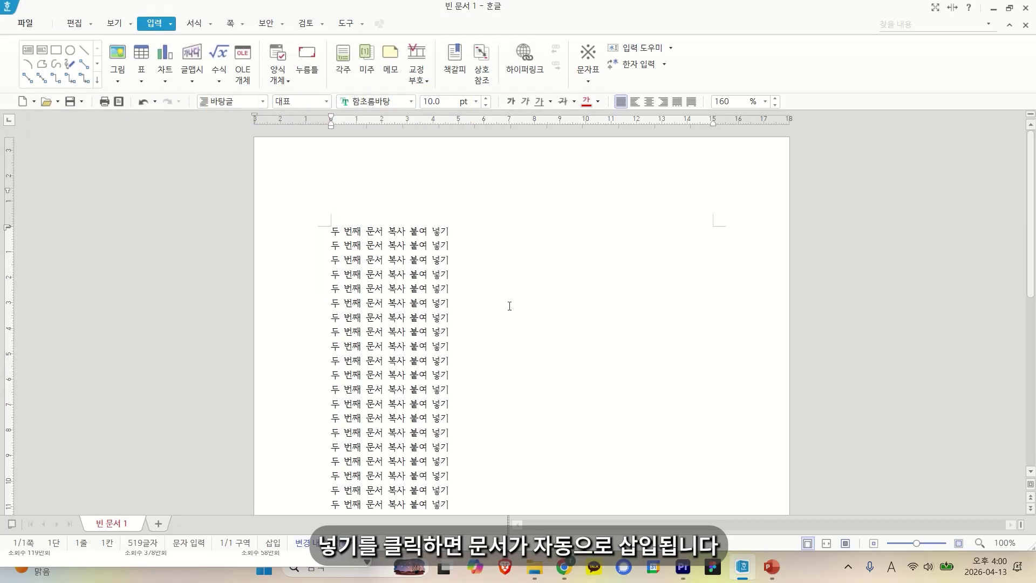
{"action": "scroll", "coordinate": [504, 301], "scroll_direction": "down", "scroll_amount": 3}
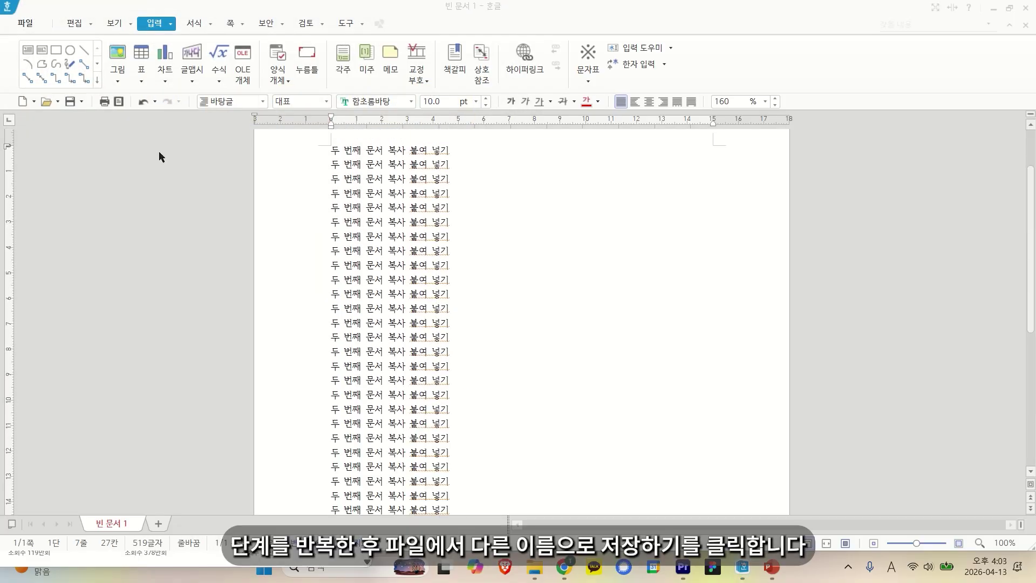
Save the merged document on the desktop under the new name 111 in .hwp format
{"action": "left_click", "coordinate": [81, 101]}
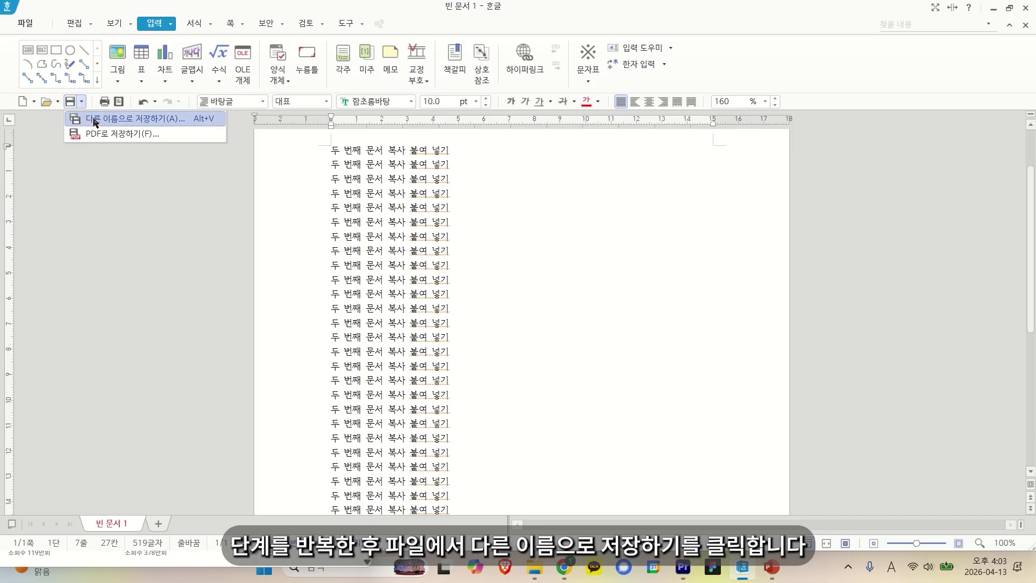
{"action": "left_click", "coordinate": [94, 119]}
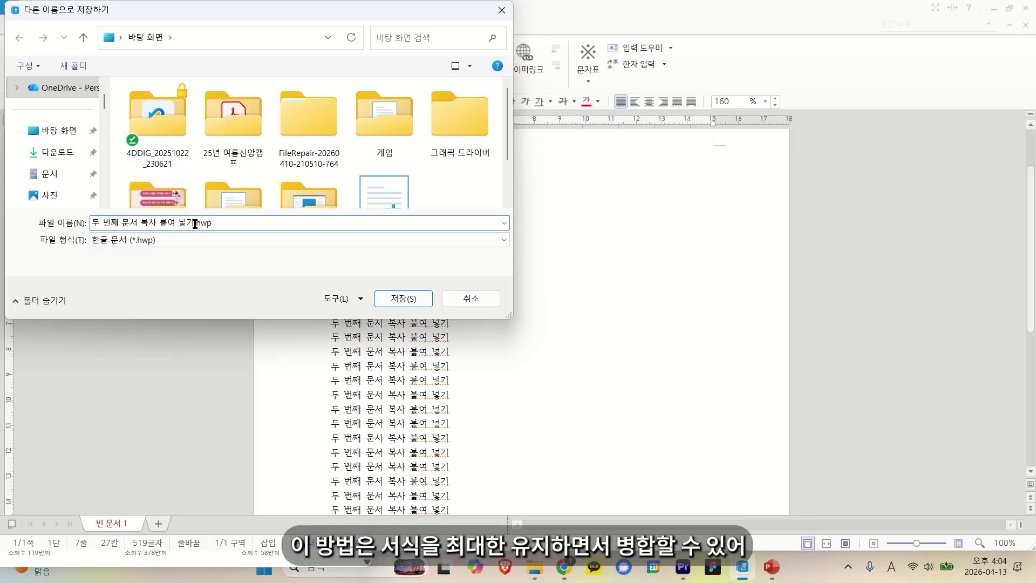
{"action": "type", "text": "111"}
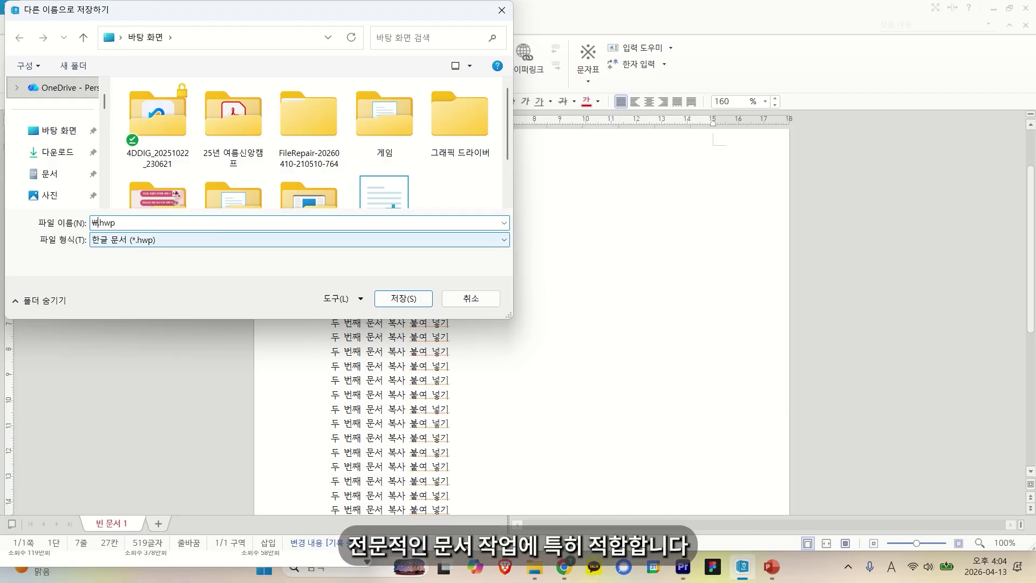
{"action": "left_click", "coordinate": [401, 306]}
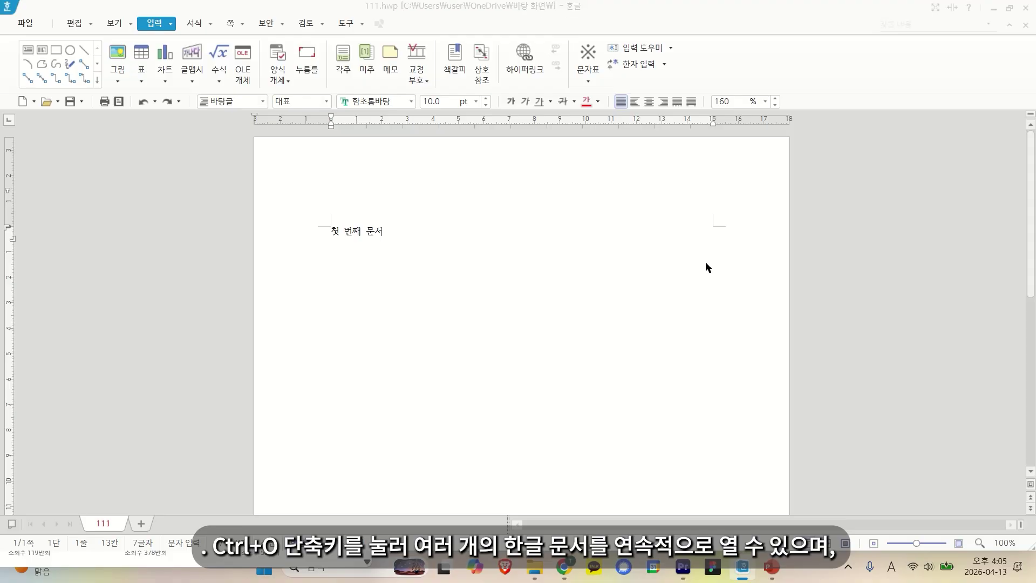
Insert the desktop file "두 번째 문서 복사 붙여 넣기.hwp" right after the "첫 번째 문서" line of 111.hwp
{"action": "key", "text": "ctrl+o"}
{"action": "left_click", "coordinate": [69, 131]}
{"action": "scroll", "coordinate": [388, 205], "scroll_direction": "down", "scroll_amount": 1}
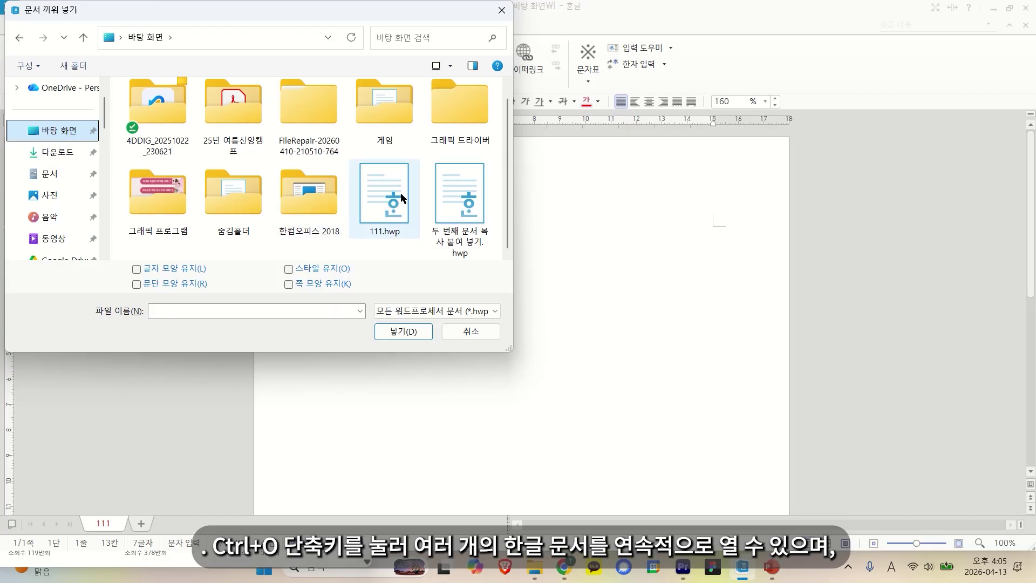
{"action": "left_click", "coordinate": [459, 211]}
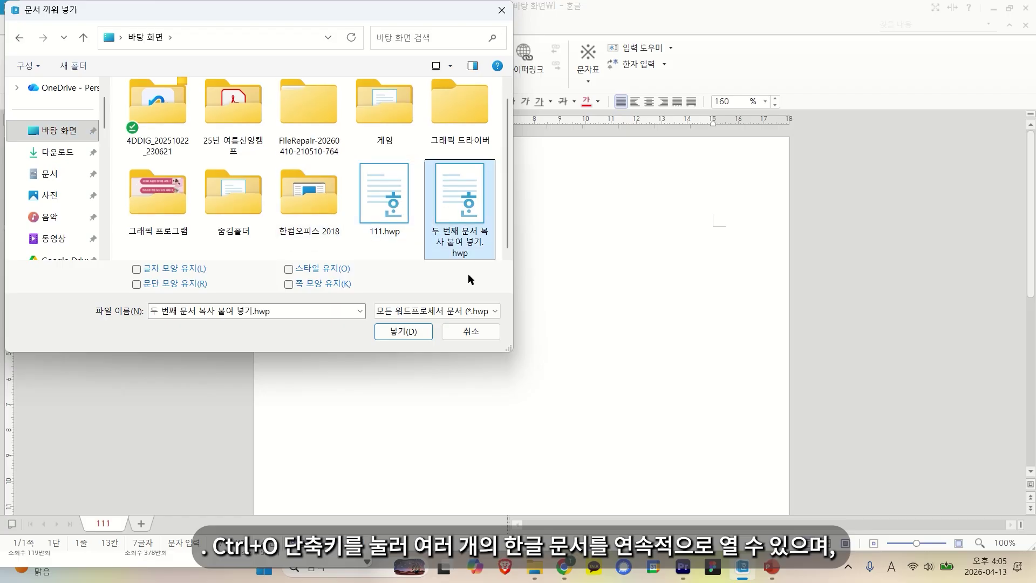
{"action": "left_click", "coordinate": [420, 337]}
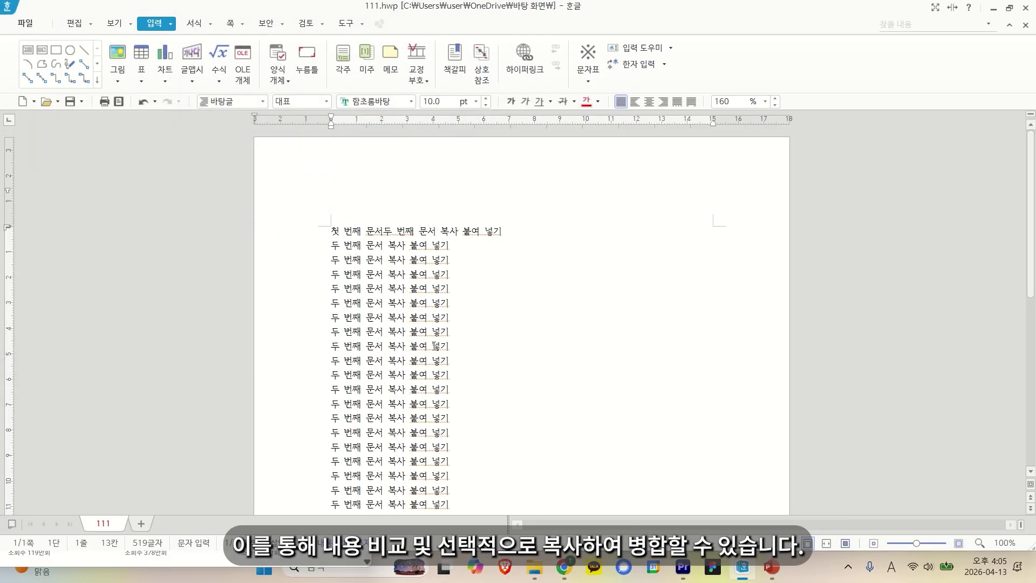
Insert the desktop file 111.hwp into the open document as a further merged document
{"action": "key", "text": "ctrl+o"}
{"action": "left_click", "coordinate": [60, 131]}
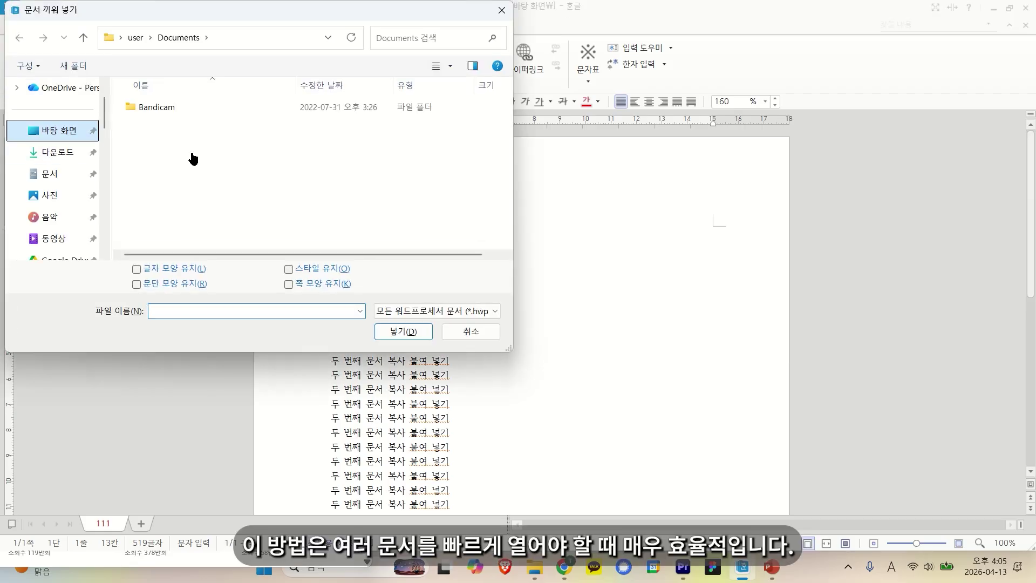
{"action": "left_click", "coordinate": [401, 207]}
{"action": "left_click", "coordinate": [403, 331]}
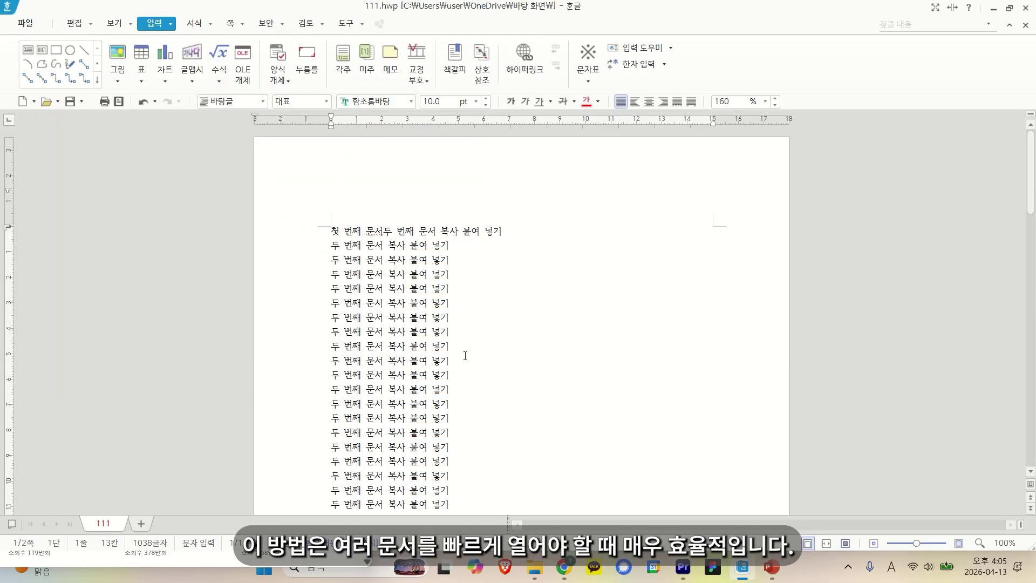
{"action": "scroll", "coordinate": [473, 353], "scroll_direction": "down", "scroll_amount": 5}
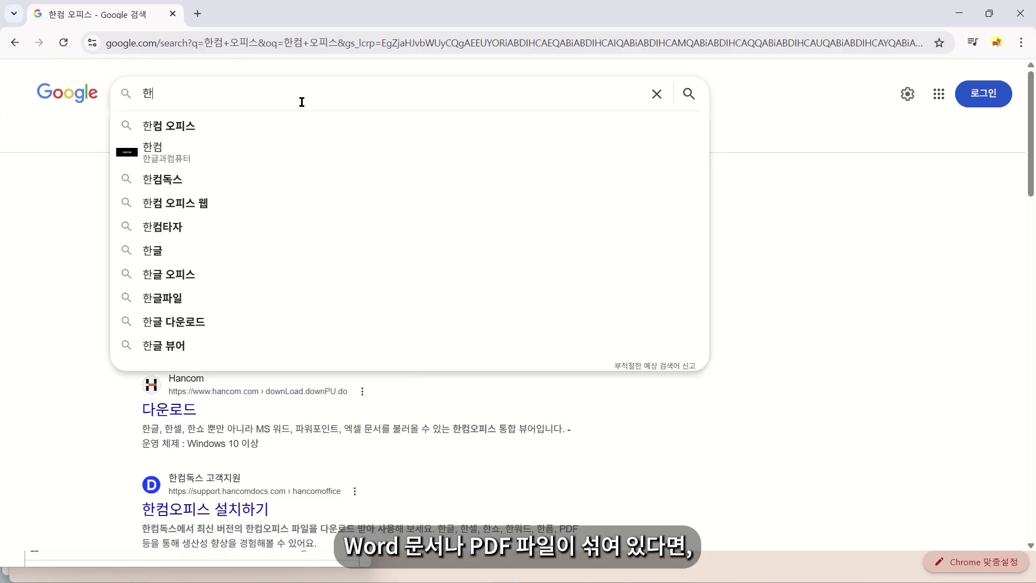
In Chrome, search Google for "마이크로소프트 워드 한글 변환" and open Microsoft's download page for the Hangul-to-Word converter
{"action": "key", "text": "BackSpace"}
{"action": "type", "text": "마이크로소프트"}
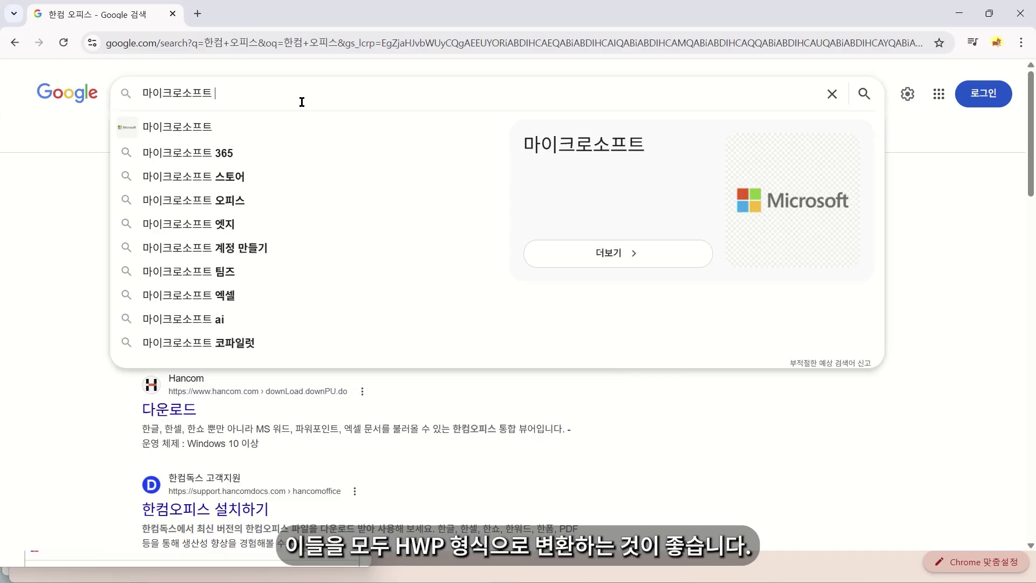
{"action": "type", "text": " 워드 한글 변"}
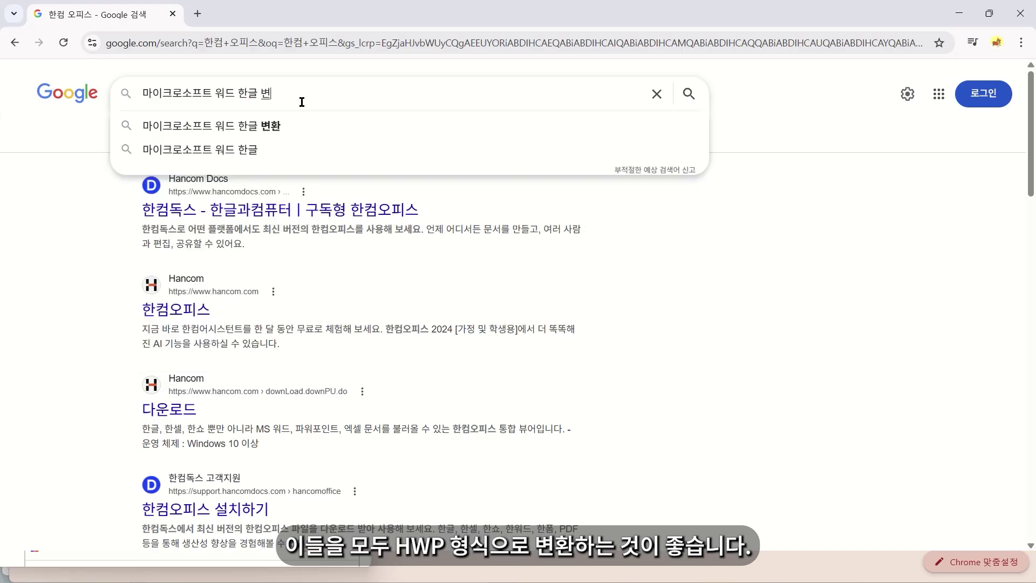
{"action": "type", "text": "환"}
{"action": "key", "text": "Return"}
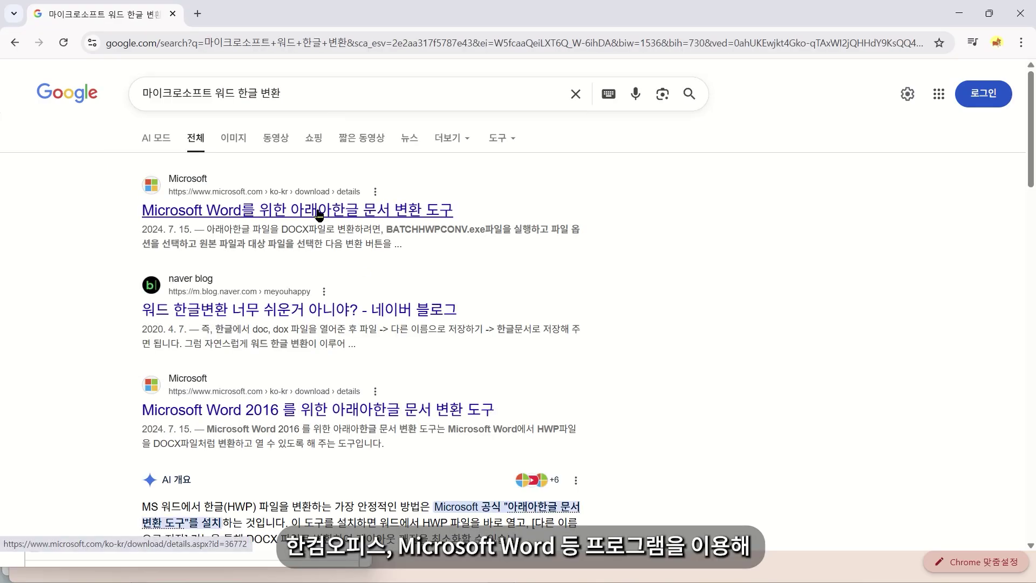
{"action": "left_click", "coordinate": [319, 214]}
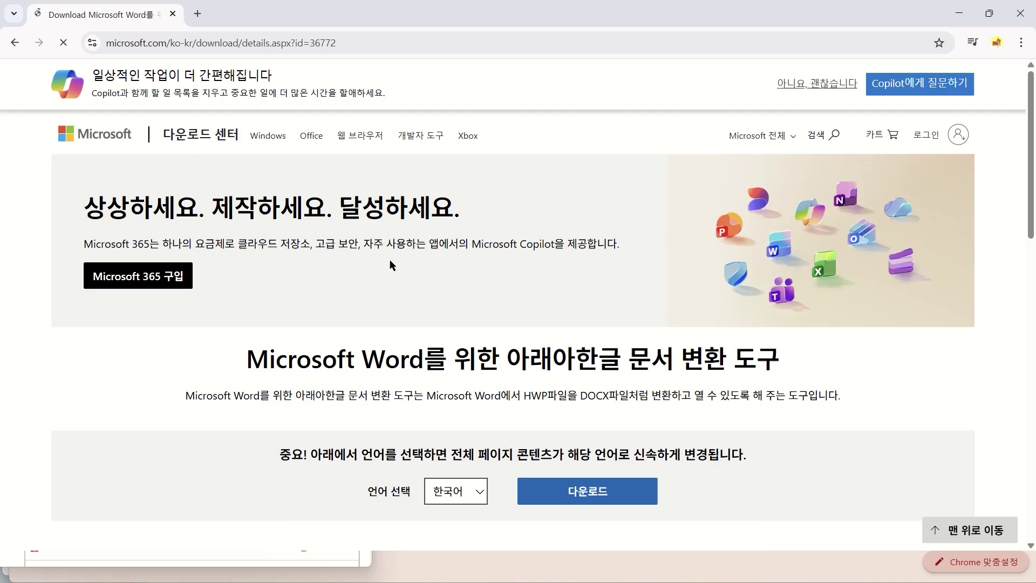
{"action": "scroll", "coordinate": [386, 255], "scroll_direction": "down", "scroll_amount": 1}
Return to the Google results and search for "폴라리스 오피스 한글 변환"
{"action": "key", "text": "alt+Left"}
{"action": "left_click", "coordinate": [318, 93]}
{"action": "type", "text": "폴라리"}
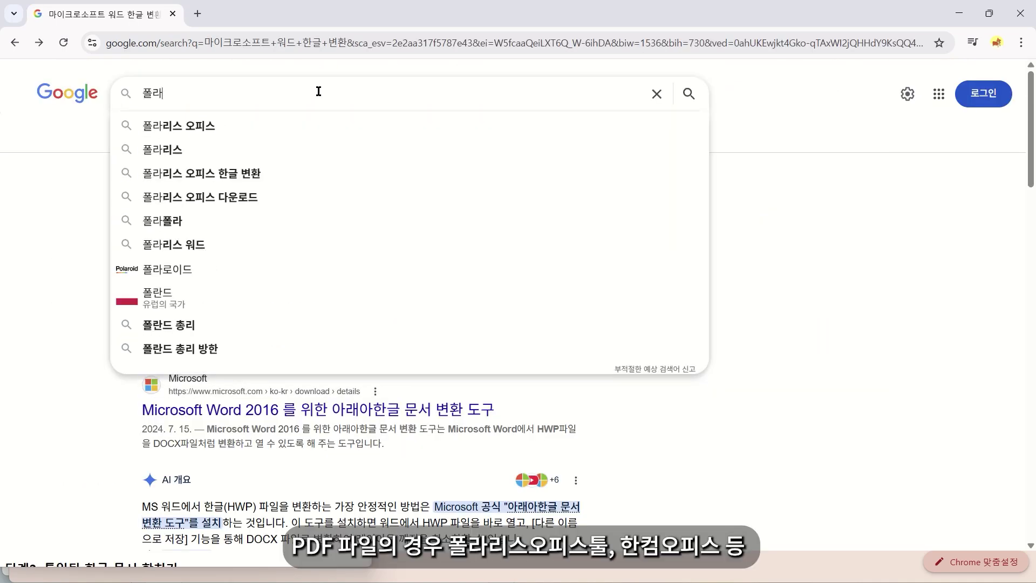
{"action": "type", "text": "스 오피스 티"}
{"action": "key", "text": "BackSpace"}
{"action": "key", "text": "BackSpace"}
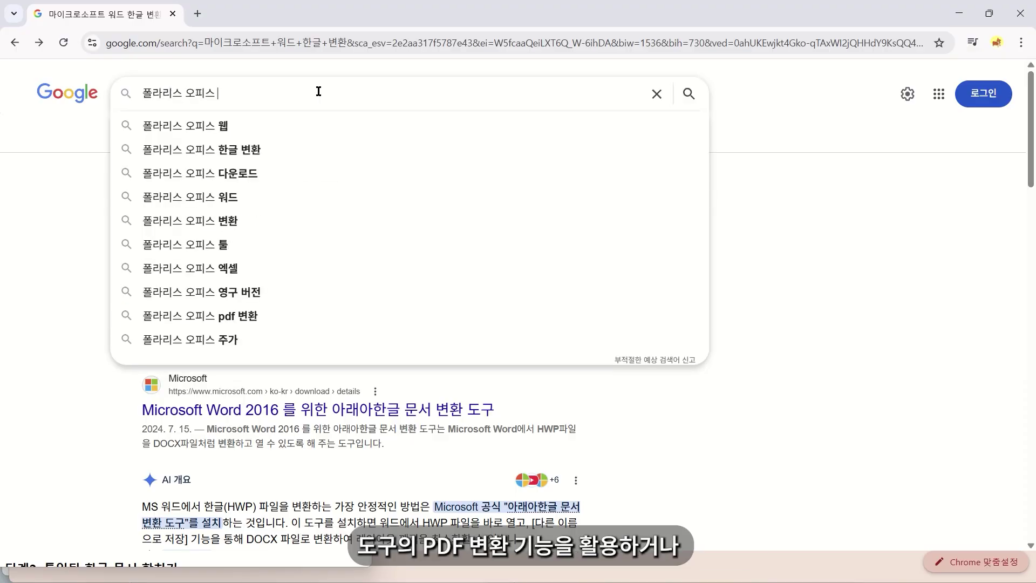
{"action": "left_click", "coordinate": [245, 157]}
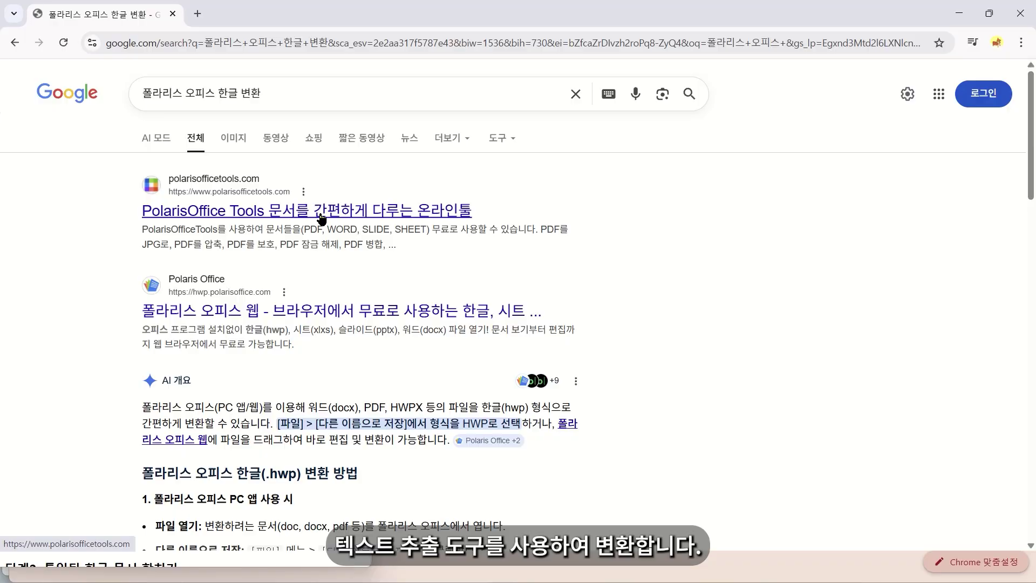
Open the PolarisOffice Tools website, dismiss its update notice and look through the offered conversion tools
{"action": "left_click", "coordinate": [322, 218]}
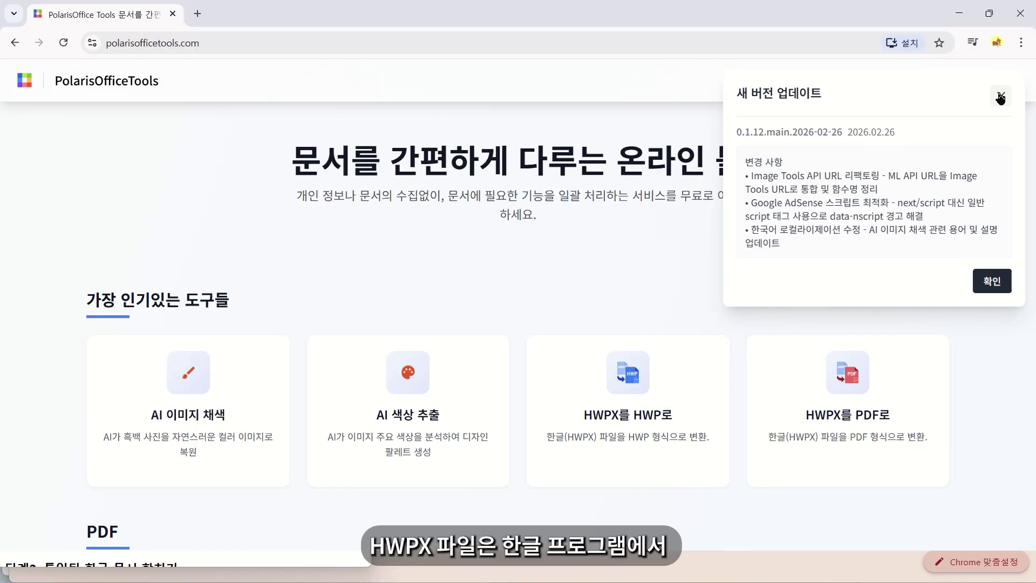
{"action": "left_click", "coordinate": [1000, 97]}
{"action": "scroll", "coordinate": [367, 307], "scroll_direction": "down", "scroll_amount": 3}
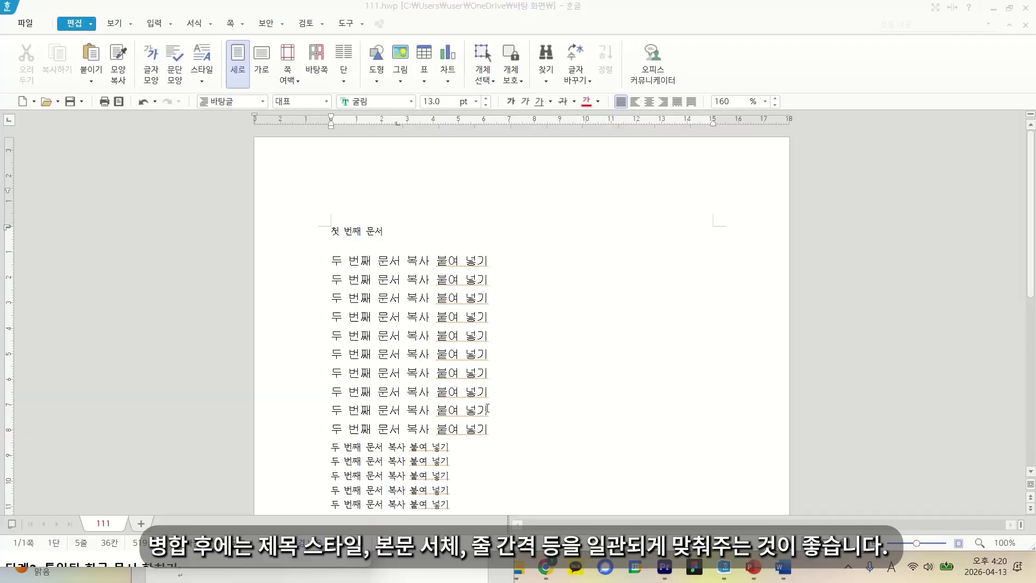
In 111.hwp in Hangul, set the ten larger 굴림 lines to the 함초롬바탕 font at 12 pt
{"action": "left_click", "coordinate": [187, 24]}
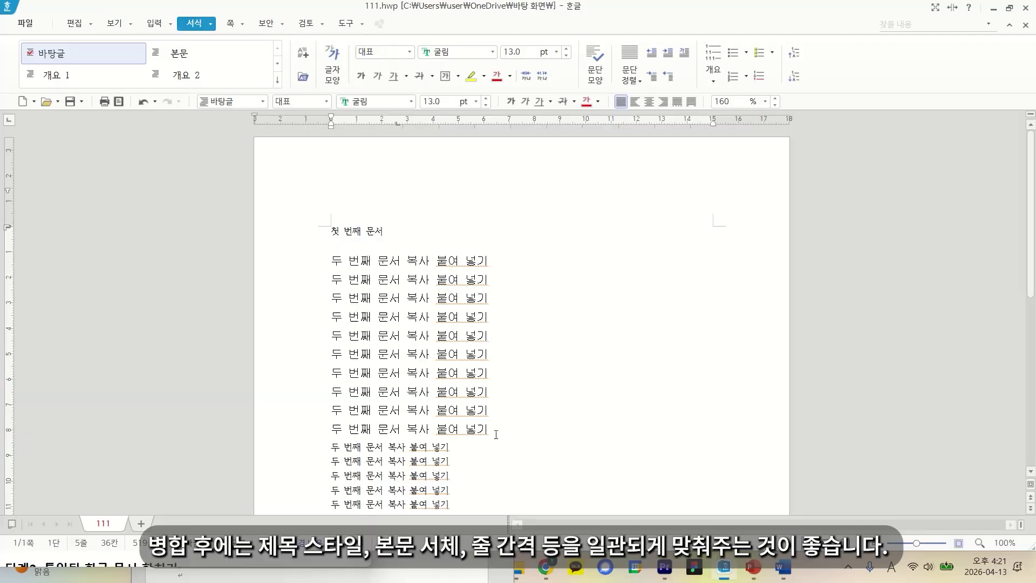
{"action": "left_click_drag", "start_coordinate": [495, 434], "coordinate": [309, 271]}
{"action": "left_click", "coordinate": [492, 53]}
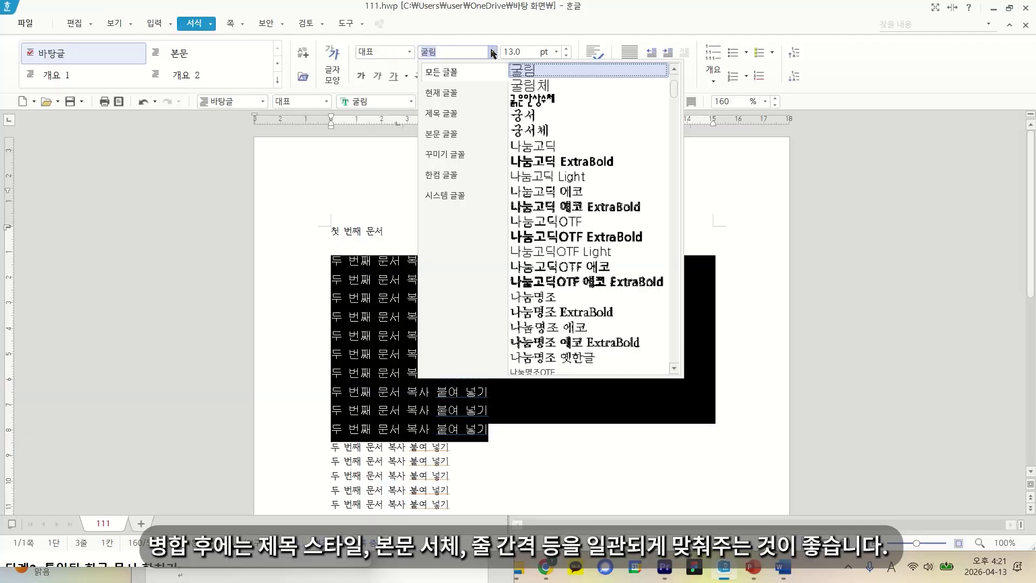
{"action": "left_click", "coordinate": [448, 92]}
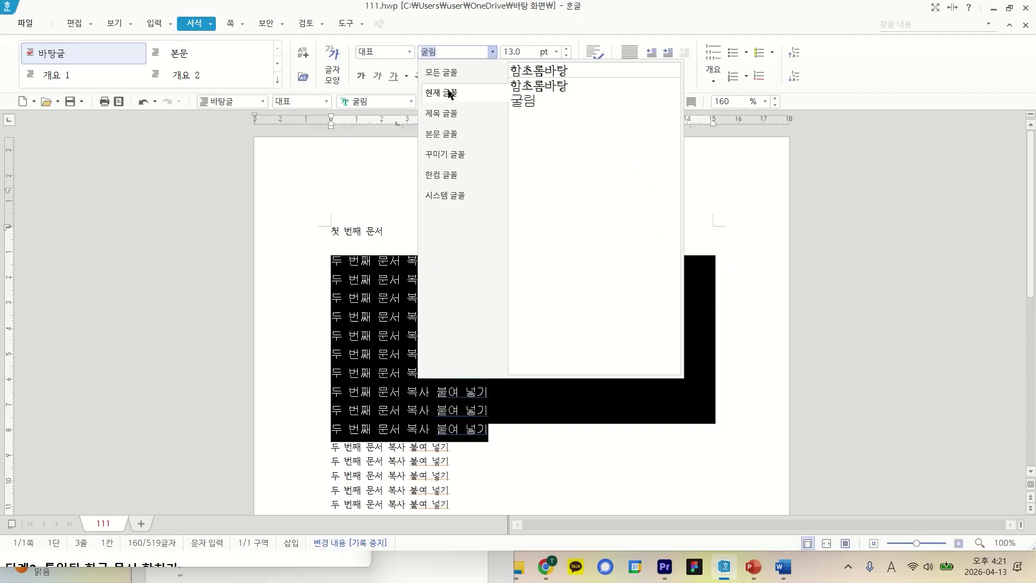
{"action": "left_click", "coordinate": [537, 83]}
{"action": "left_click", "coordinate": [567, 55]}
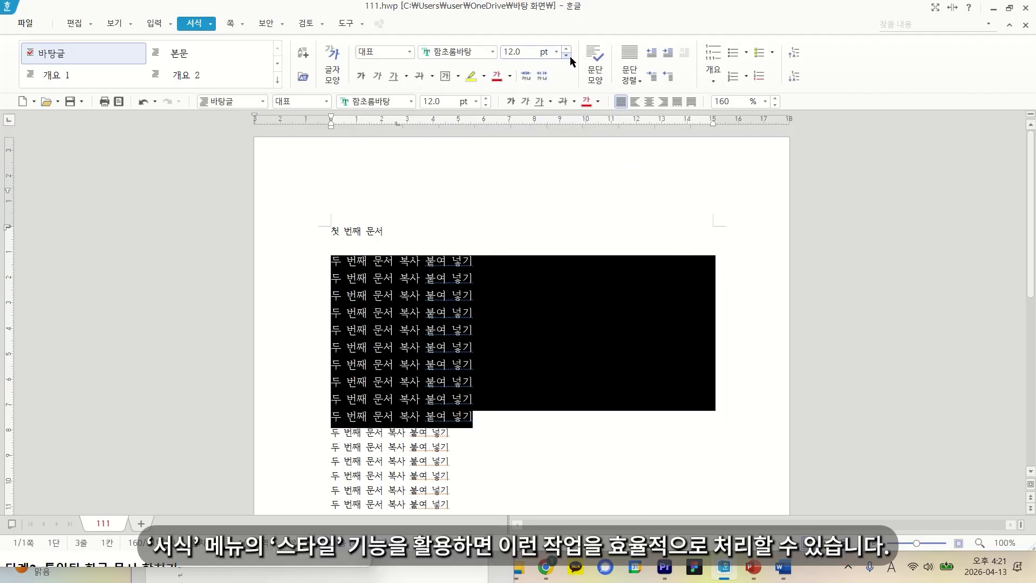
{"action": "left_click", "coordinate": [562, 230]}
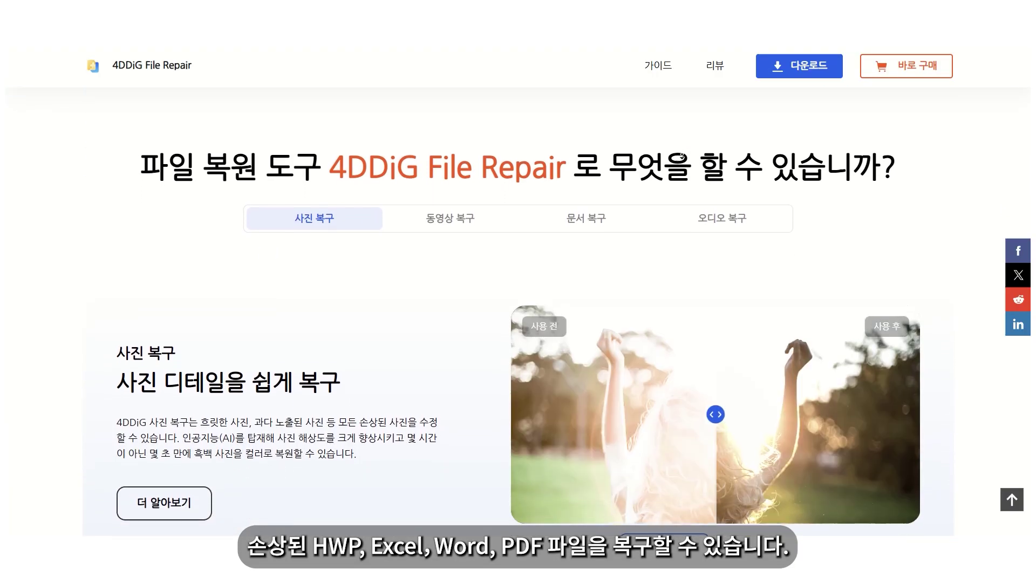
Look over the 4DDiG File Repair product page and start the free Windows download of the program
{"action": "scroll", "coordinate": [681, 155], "scroll_direction": "down", "scroll_amount": 2}
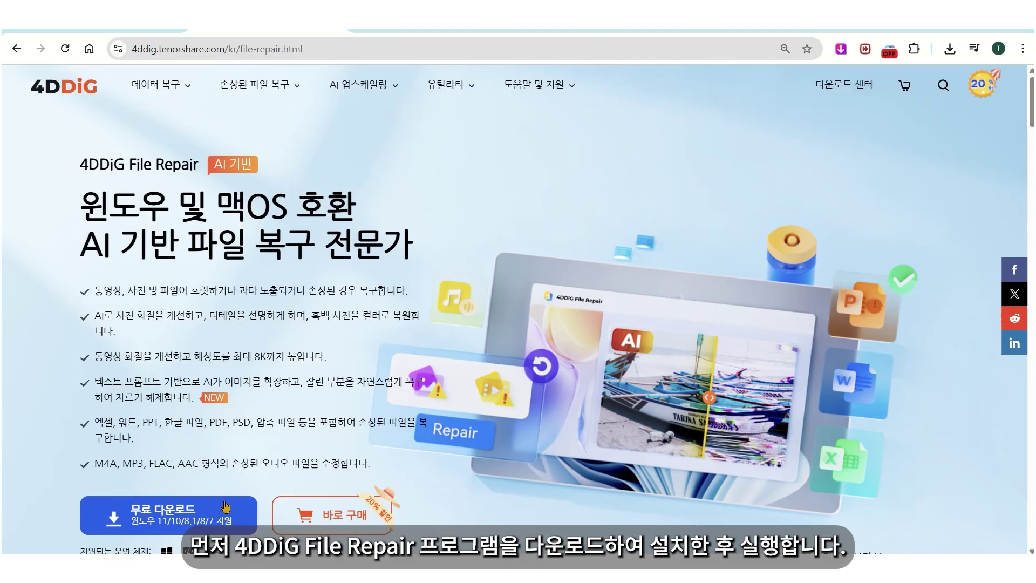
{"action": "left_click", "coordinate": [216, 512]}
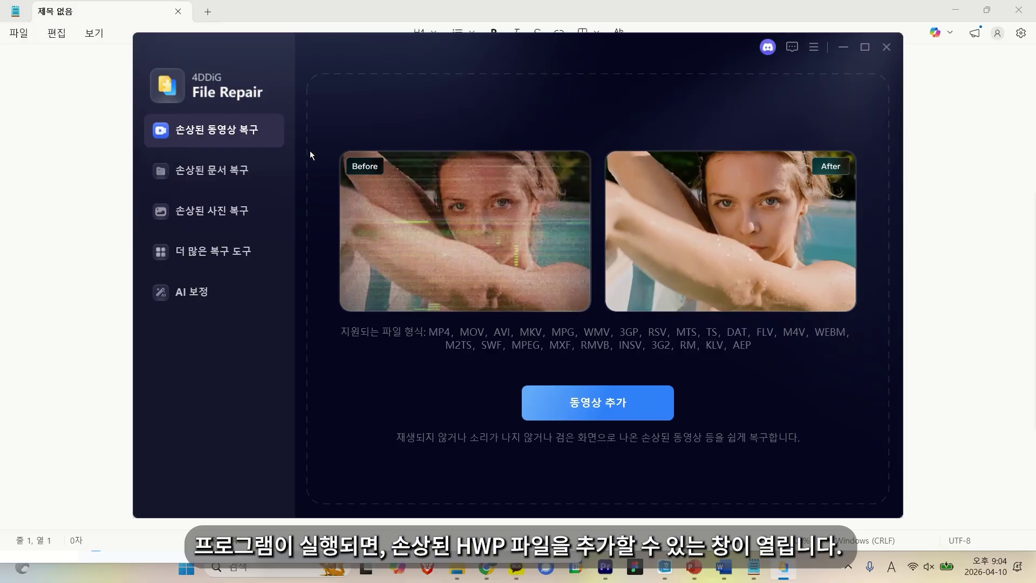
In 4DDiG File Repair, add 13213.hwp from the desktop's 숨김폴더 folder to the damaged document repair
{"action": "left_click", "coordinate": [247, 176]}
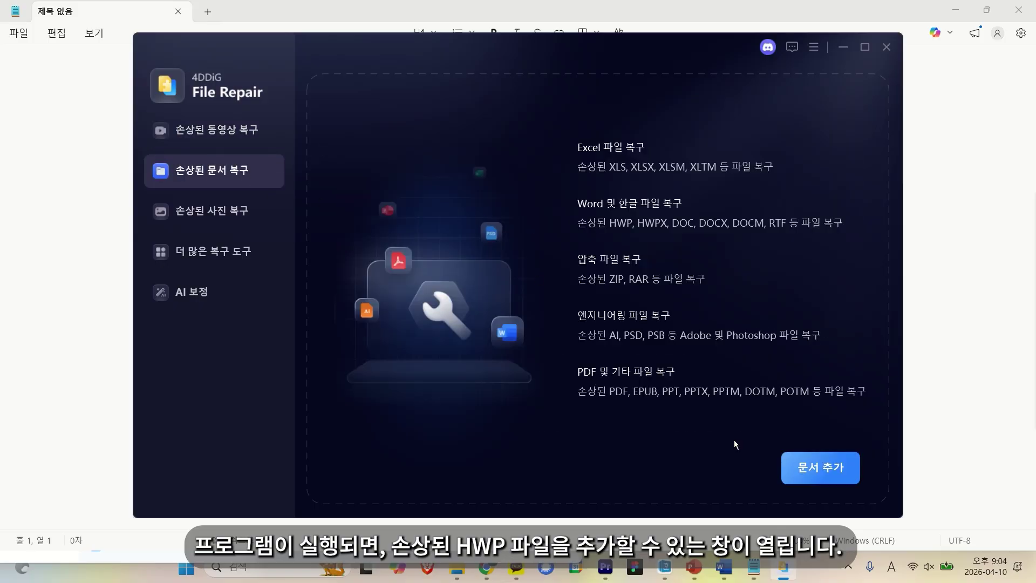
{"action": "left_click", "coordinate": [810, 474]}
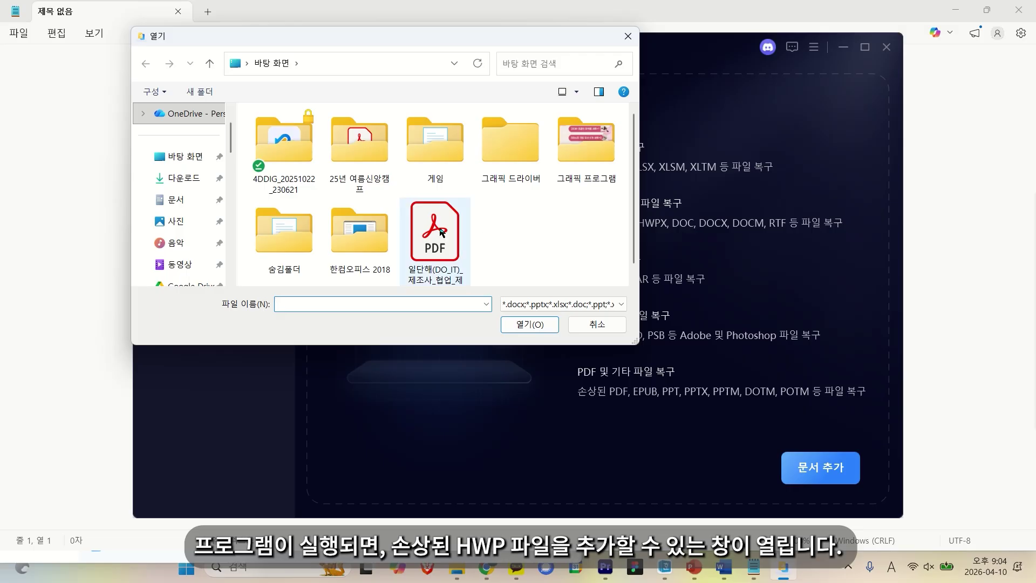
{"action": "double_click", "coordinate": [301, 226]}
{"action": "scroll", "coordinate": [323, 214], "scroll_direction": "down", "scroll_amount": 3}
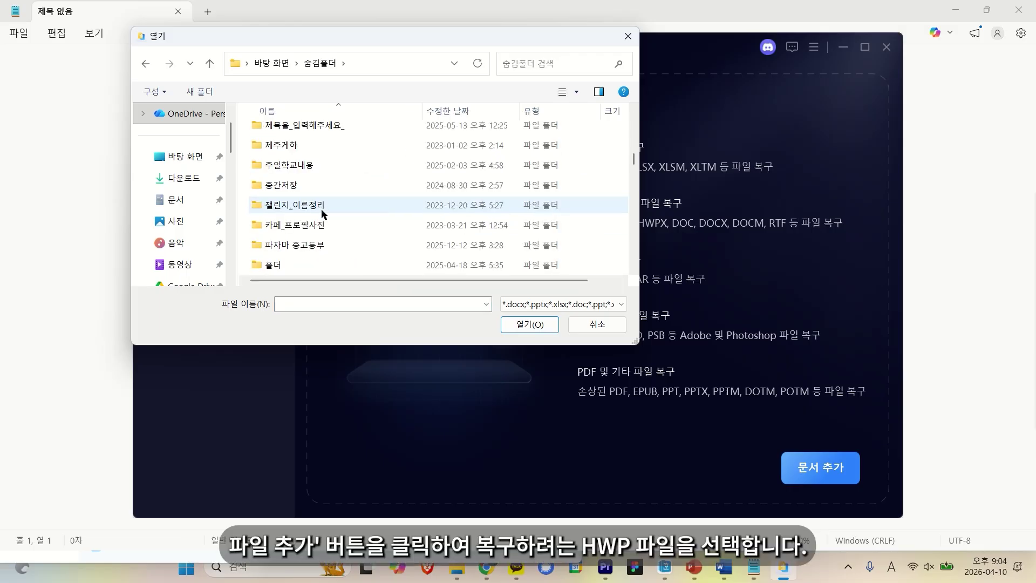
{"action": "scroll", "coordinate": [322, 213], "scroll_direction": "down", "scroll_amount": 3}
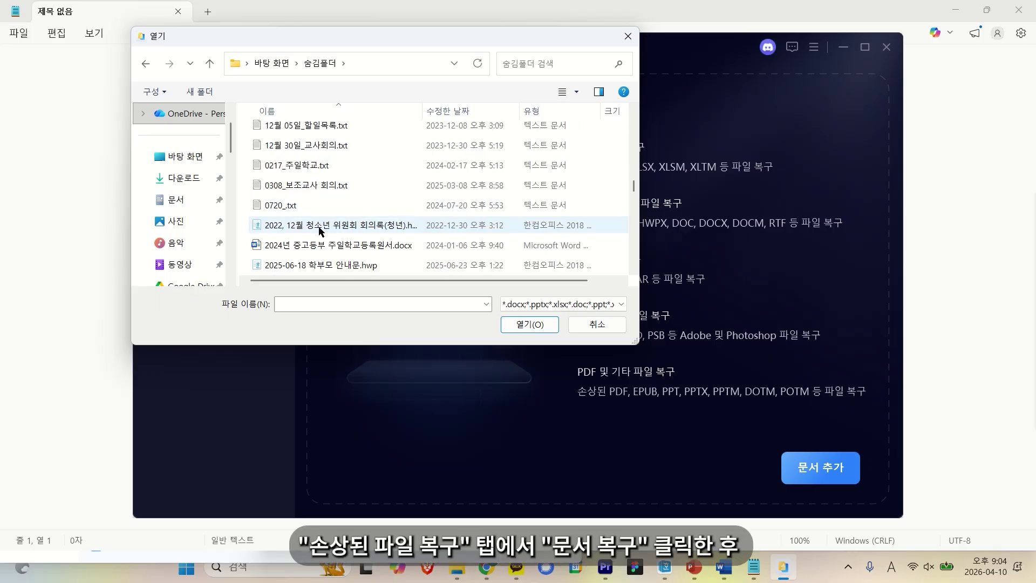
{"action": "scroll", "coordinate": [320, 225], "scroll_direction": "down", "scroll_amount": 6}
{"action": "left_click", "coordinate": [321, 186]}
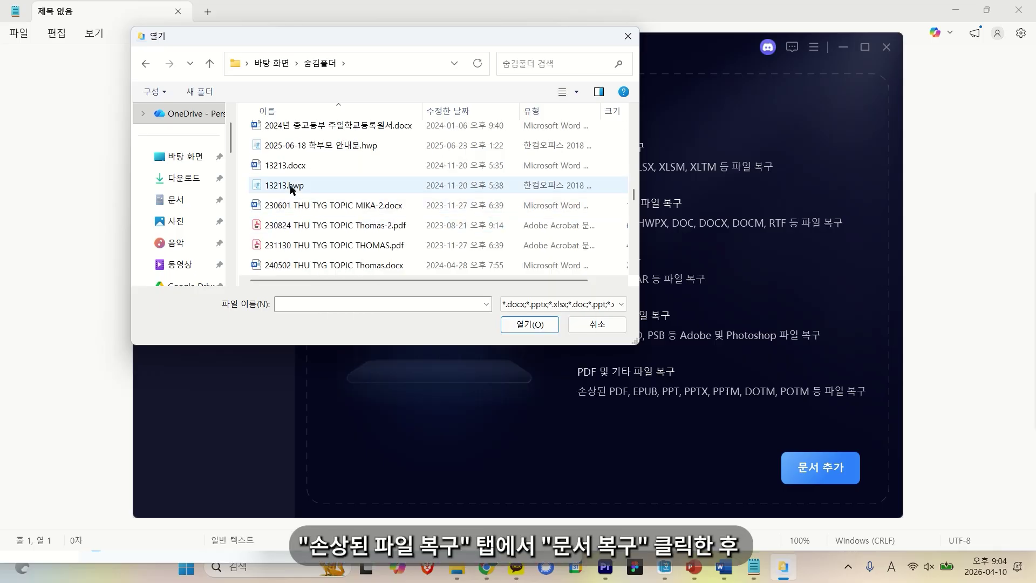
{"action": "left_click", "coordinate": [529, 324]}
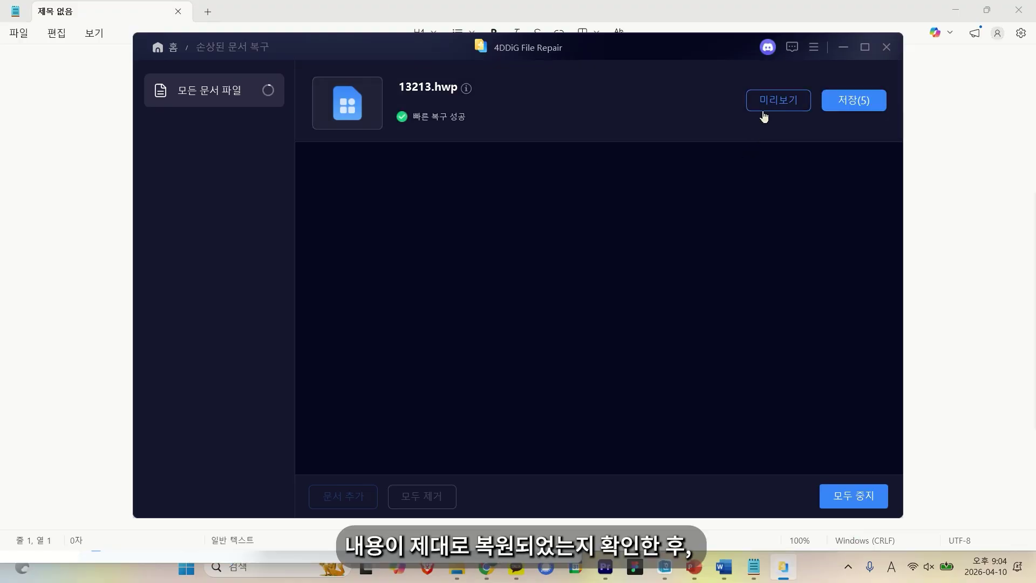
Preview the repaired 13213.hwp and save it to the 바탕 화면 folder, checking the output location
{"action": "left_click", "coordinate": [778, 100]}
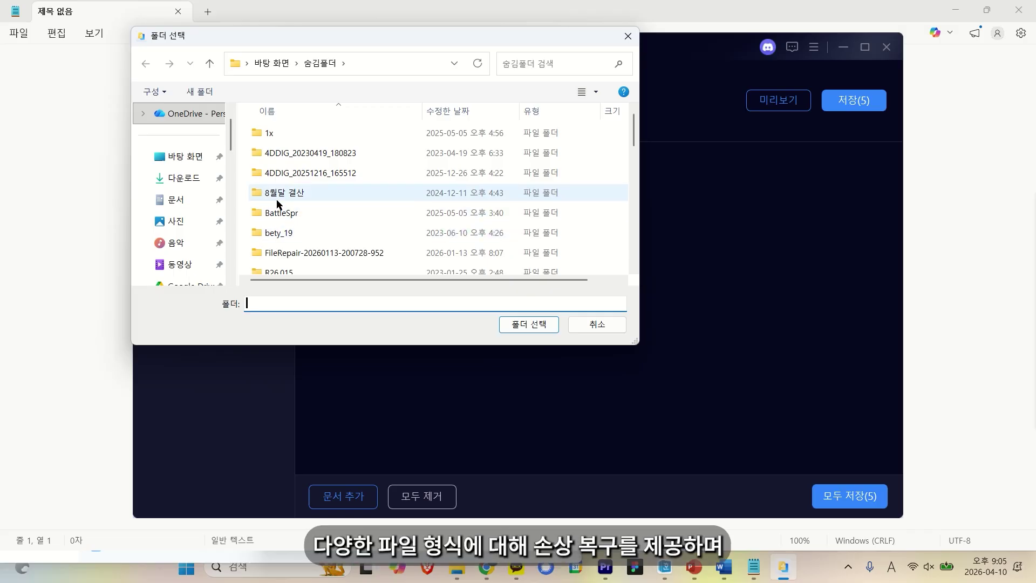
{"action": "scroll", "coordinate": [178, 186], "scroll_direction": "up", "scroll_amount": 1}
{"action": "left_click", "coordinate": [182, 183]}
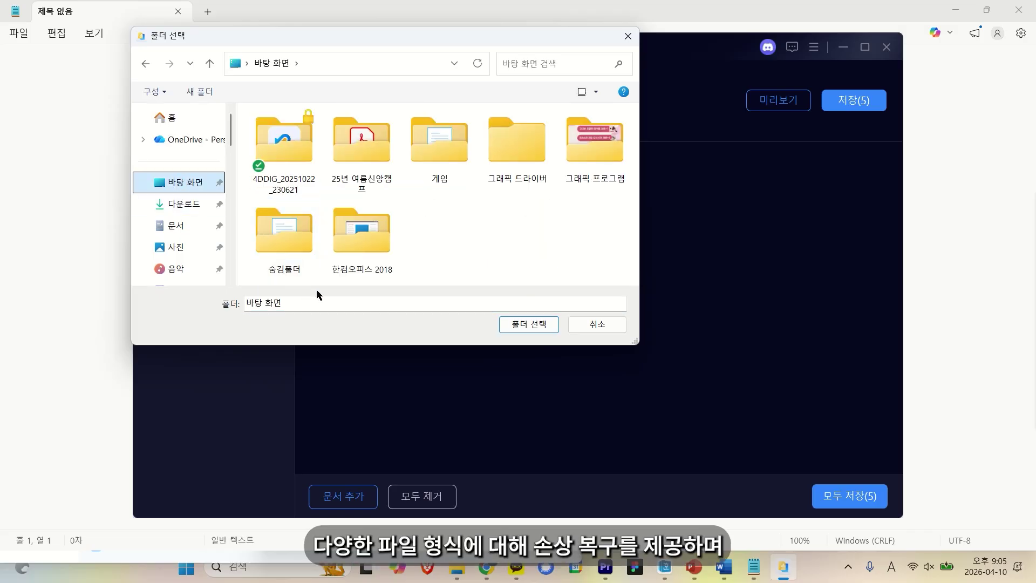
{"action": "left_click", "coordinate": [527, 326]}
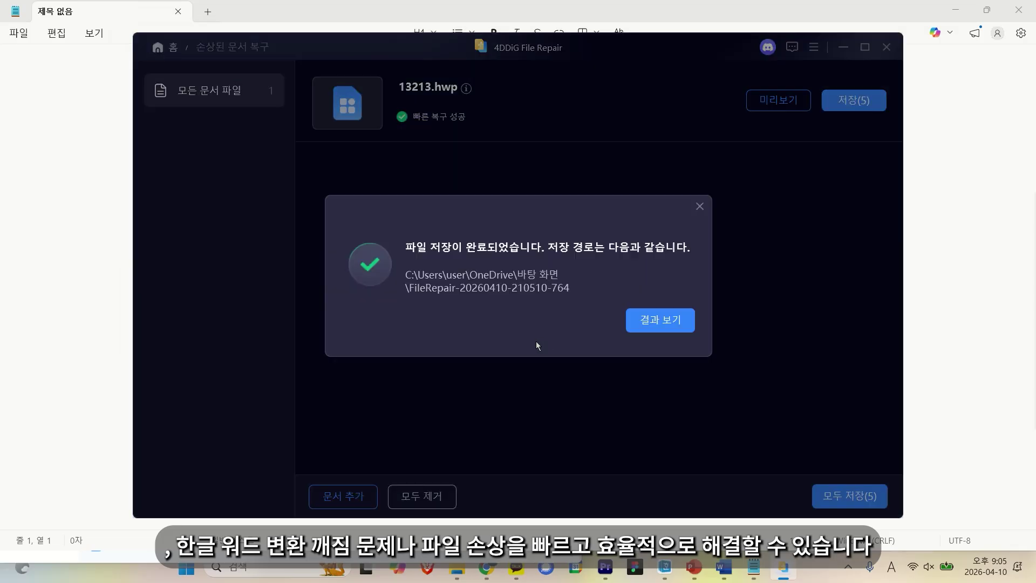
{"action": "left_click", "coordinate": [655, 329]}
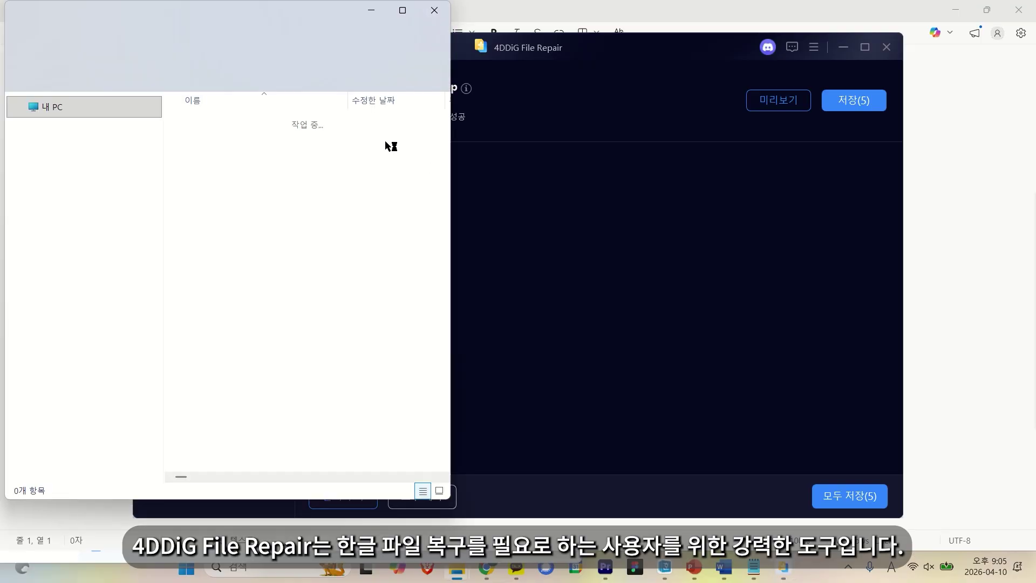
{"action": "left_click", "coordinate": [435, 10]}
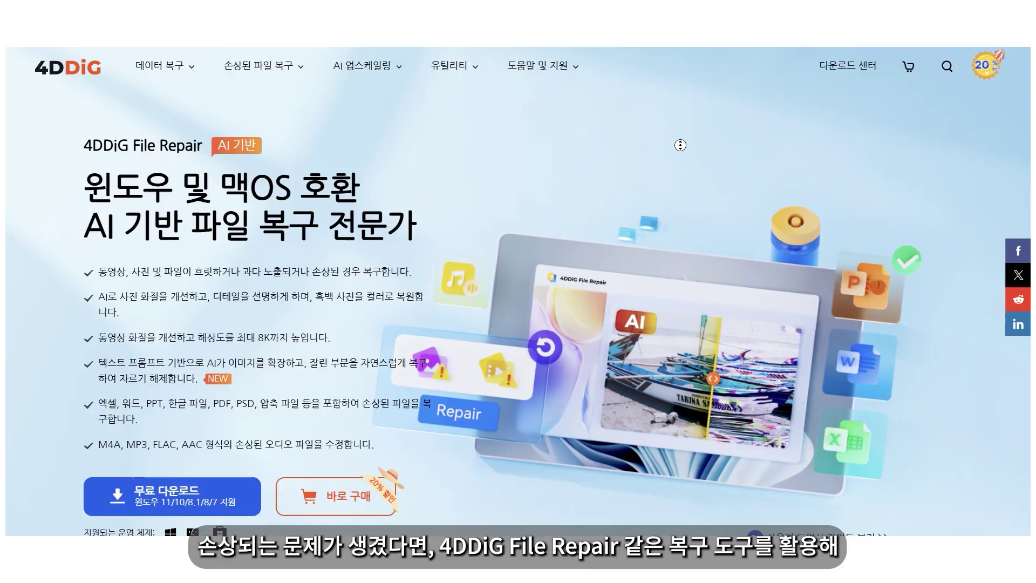
Look through the 4DDiG File Repair product page, covering its supported file types, reviews and photo repair section
{"action": "scroll", "coordinate": [679, 145], "scroll_direction": "down", "scroll_amount": 2}
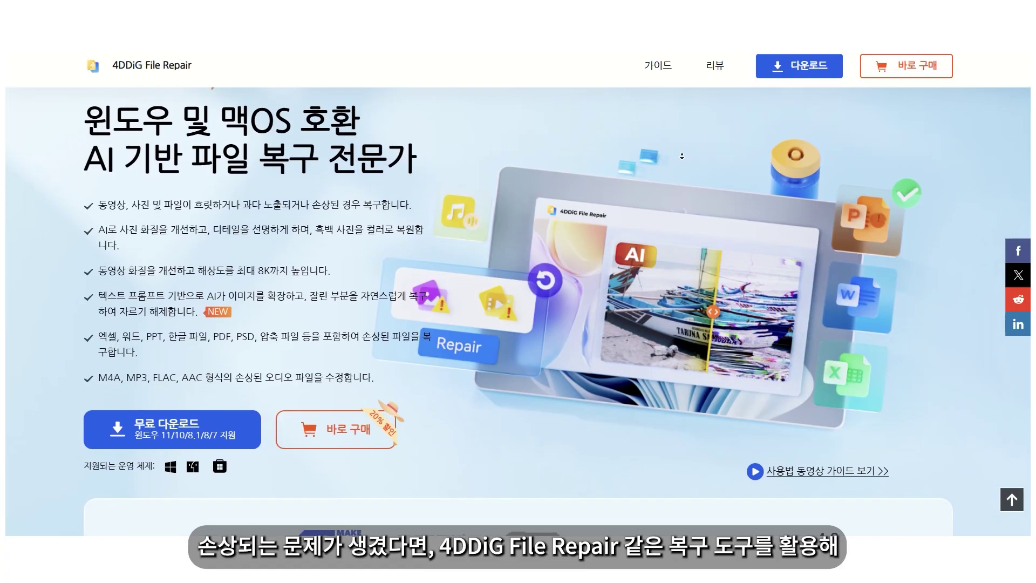
{"action": "scroll", "coordinate": [682, 156], "scroll_direction": "down", "scroll_amount": 3}
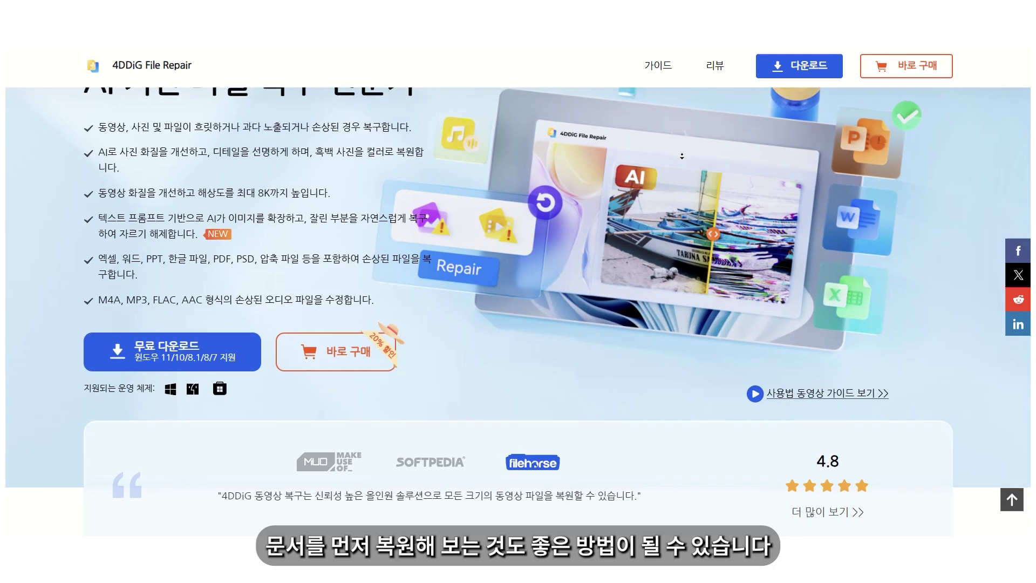
{"action": "scroll", "coordinate": [681, 155], "scroll_direction": "down", "scroll_amount": 3}
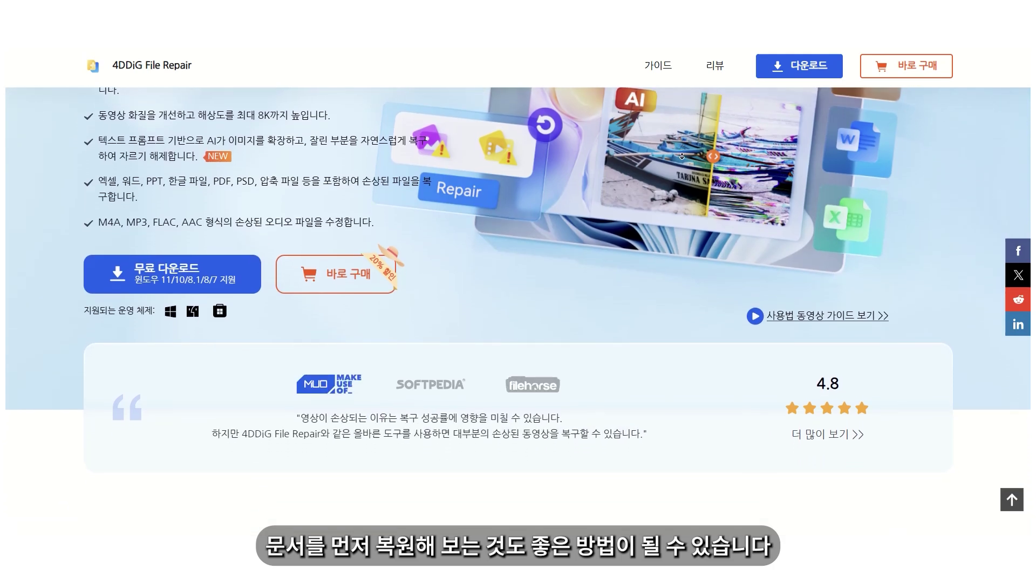
{"action": "scroll", "coordinate": [682, 156], "scroll_direction": "down", "scroll_amount": 3}
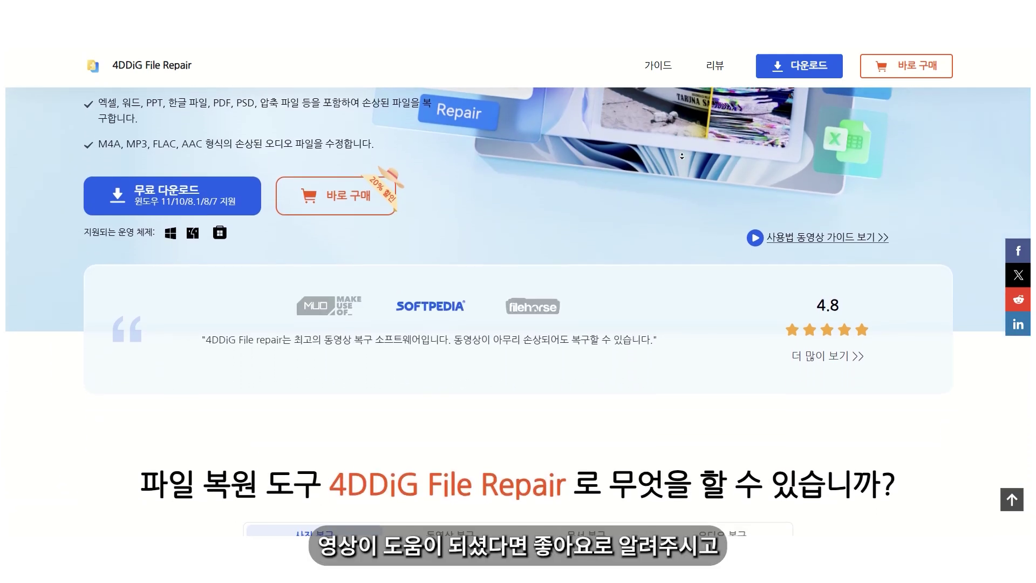
{"action": "scroll", "coordinate": [682, 156], "scroll_direction": "down", "scroll_amount": 3}
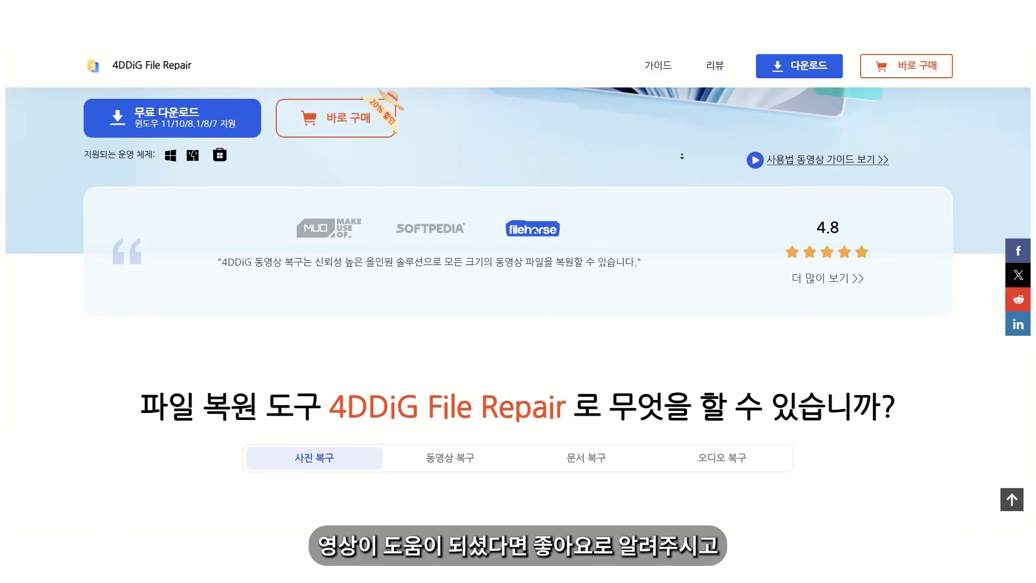
{"action": "scroll", "coordinate": [682, 156], "scroll_direction": "down", "scroll_amount": 3}
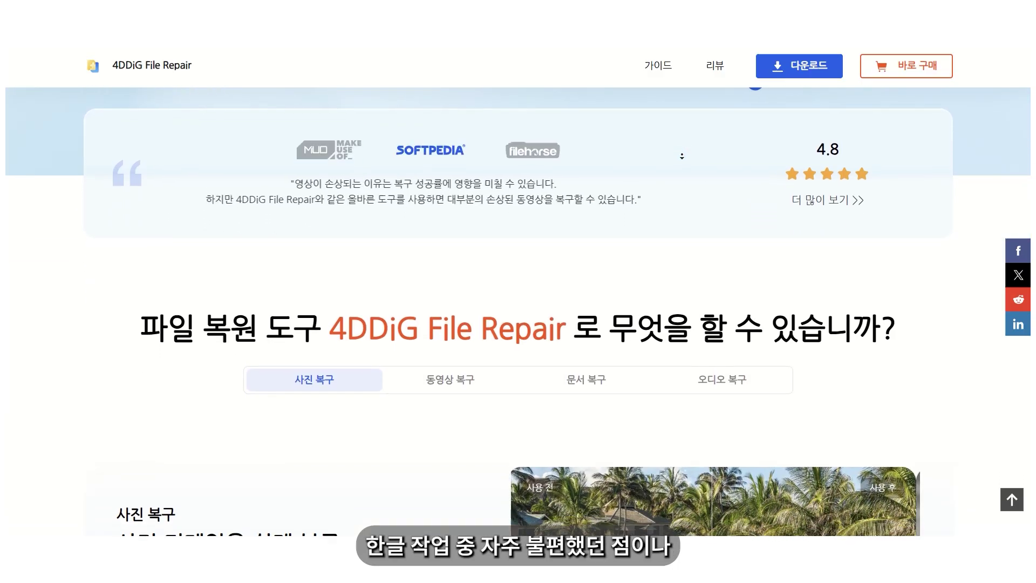
{"action": "scroll", "coordinate": [681, 156], "scroll_direction": "down", "scroll_amount": 3}
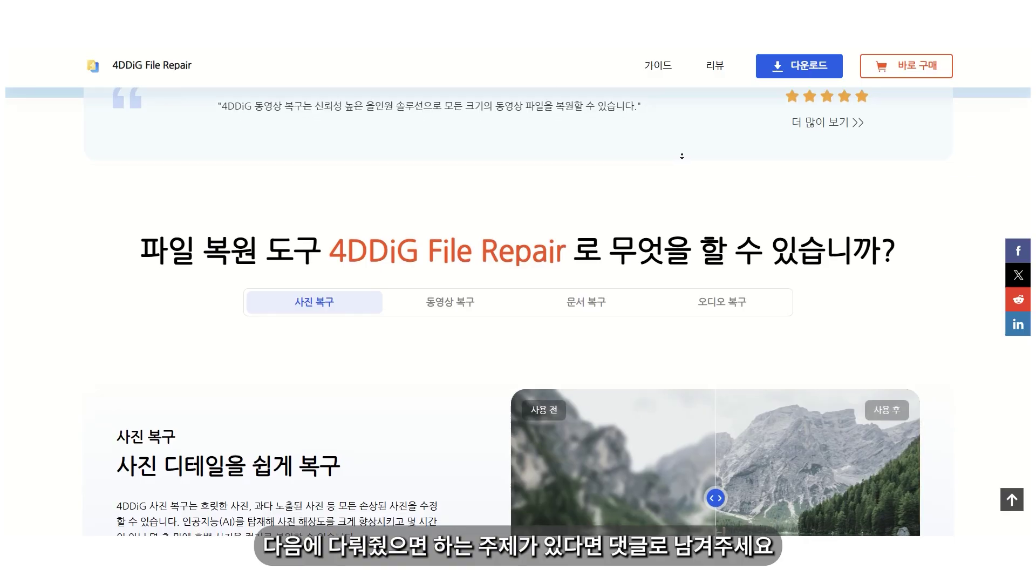
{"action": "scroll", "coordinate": [681, 156], "scroll_direction": "down", "scroll_amount": 3}
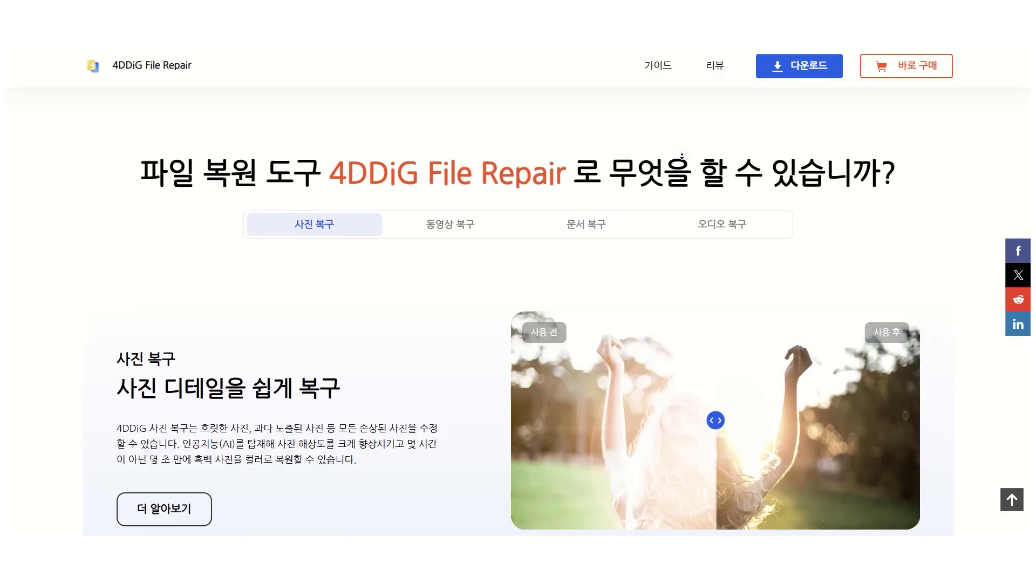
{"action": "scroll", "coordinate": [682, 156], "scroll_direction": "down", "scroll_amount": 3}
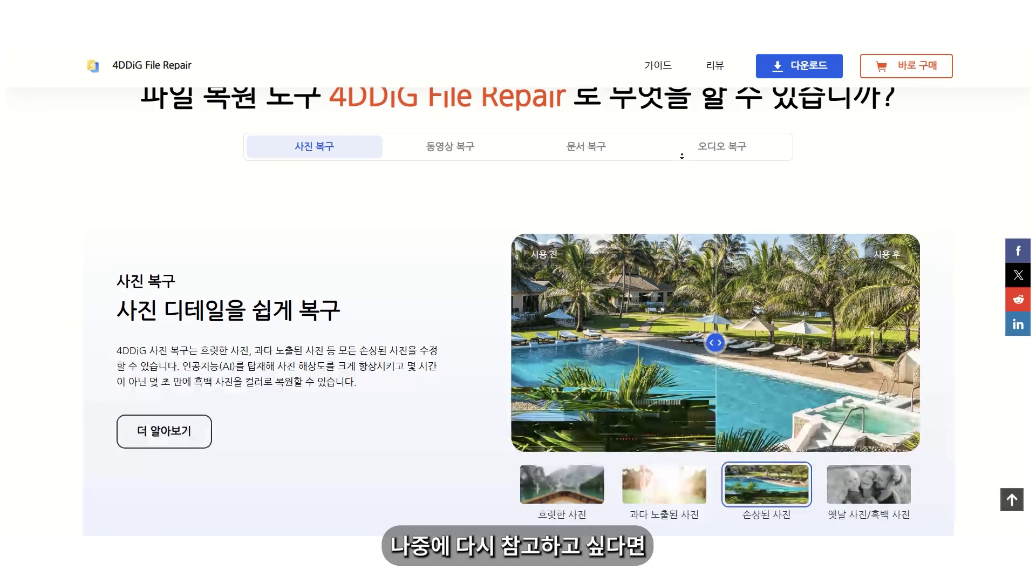
{"action": "scroll", "coordinate": [682, 156], "scroll_direction": "down", "scroll_amount": 3}
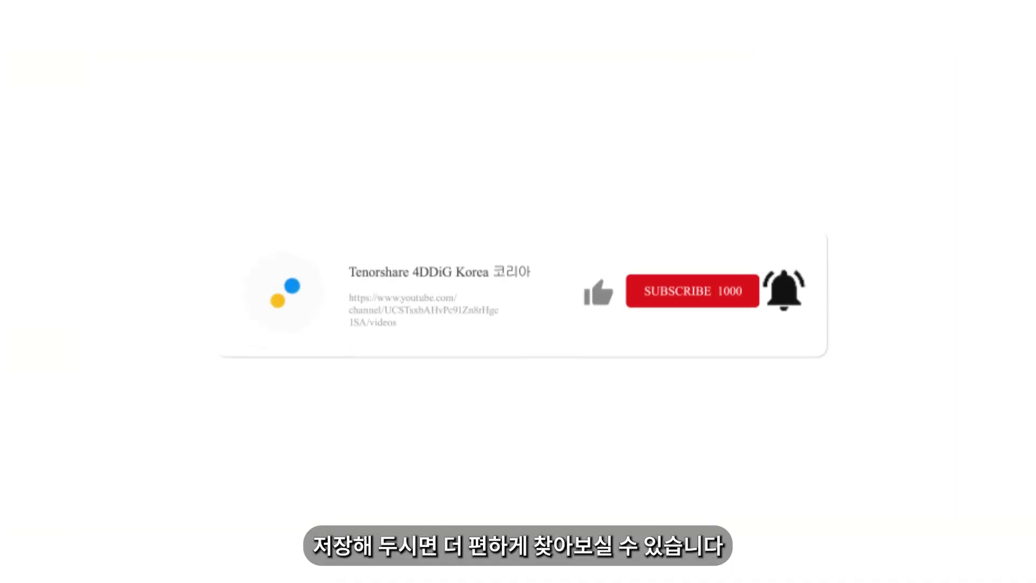